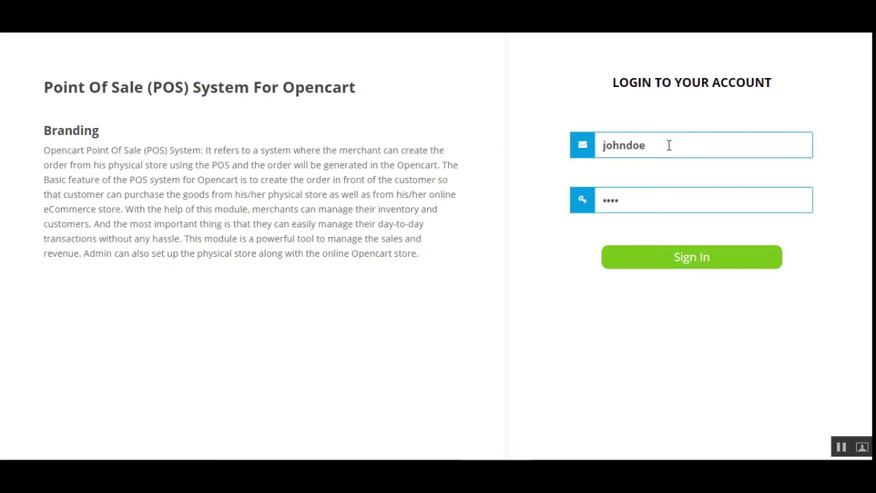
- Sign in to the point-of-sale account with the prefilled login details
double_click(602, 145)
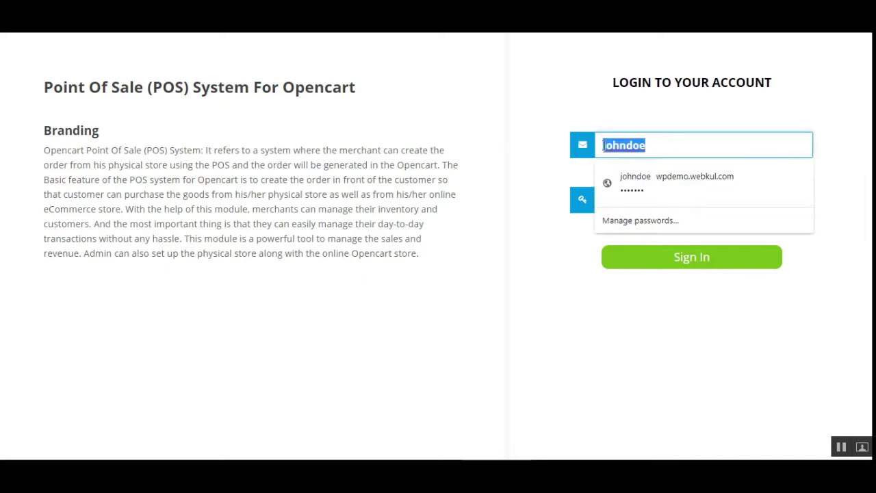
click(545, 119)
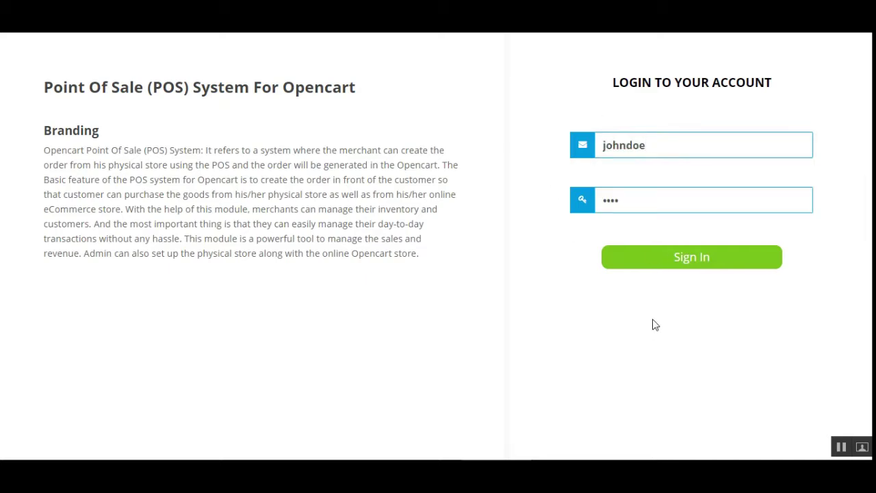
click(666, 265)
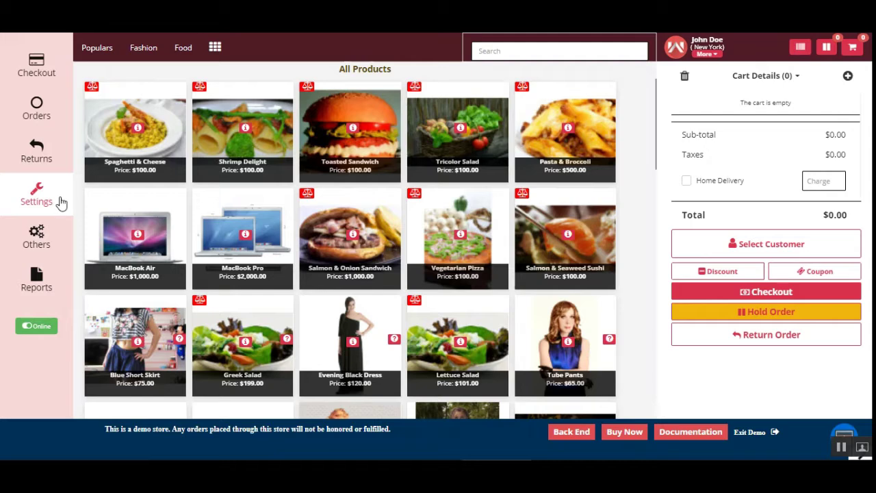
- Switch the register to offline mode and return it to online mode
click(48, 292)
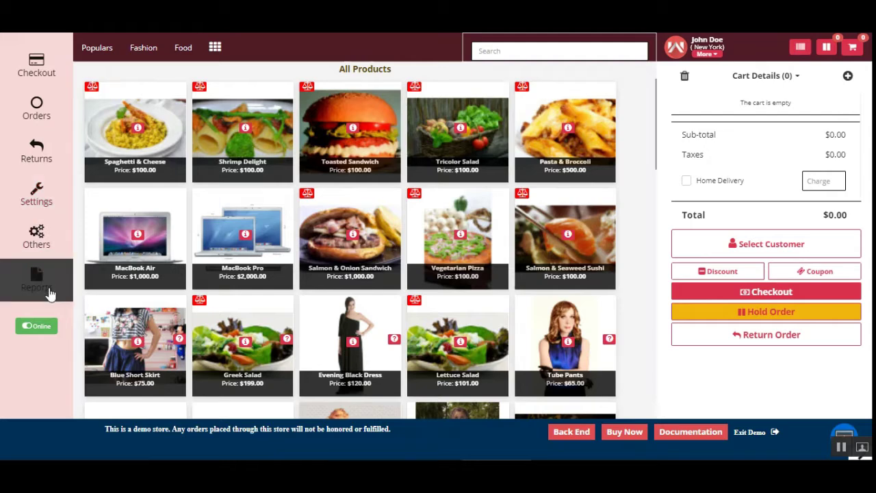
click(38, 327)
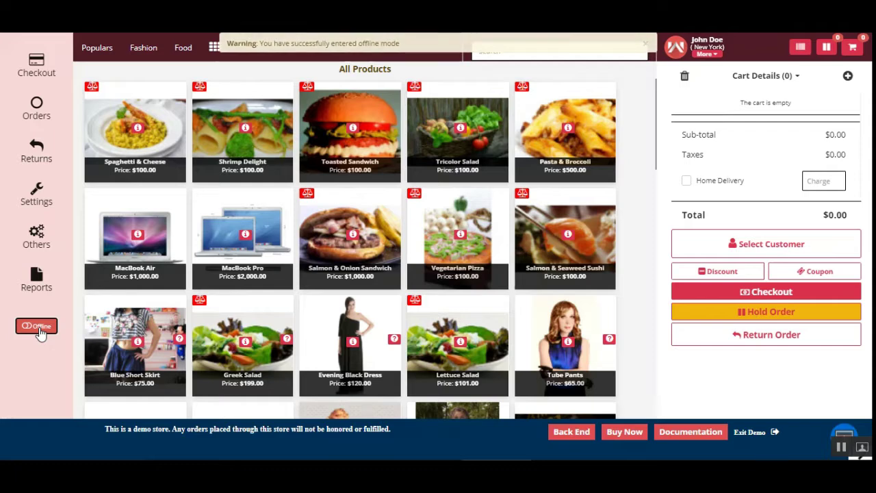
click(38, 326)
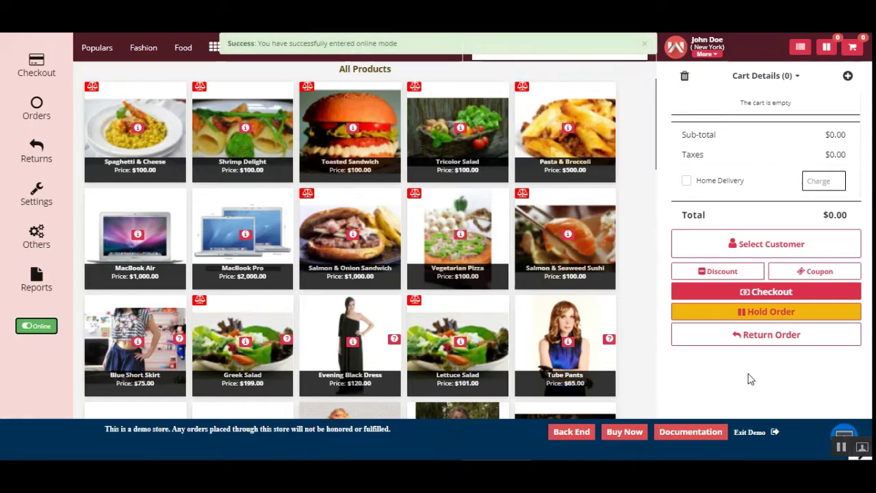
drag(696, 38, 718, 46)
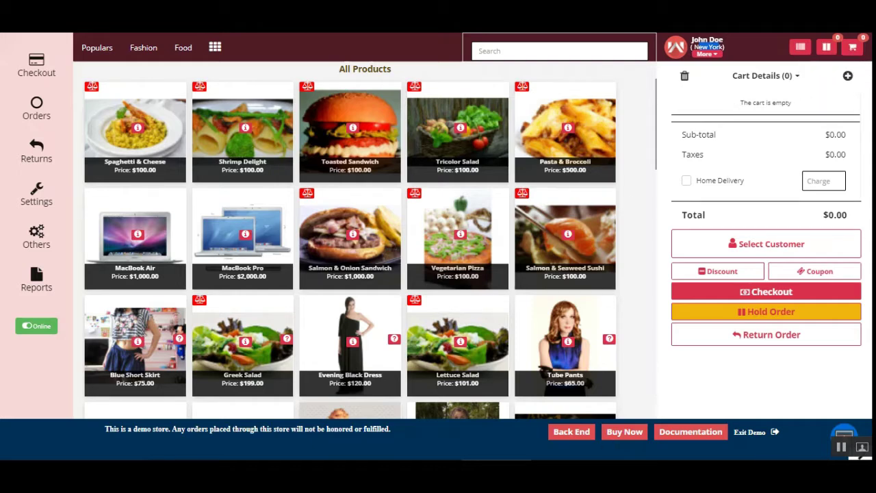
- Browse the Laptops & Notebooks products under the electronics category, and display the Populars products
click(214, 48)
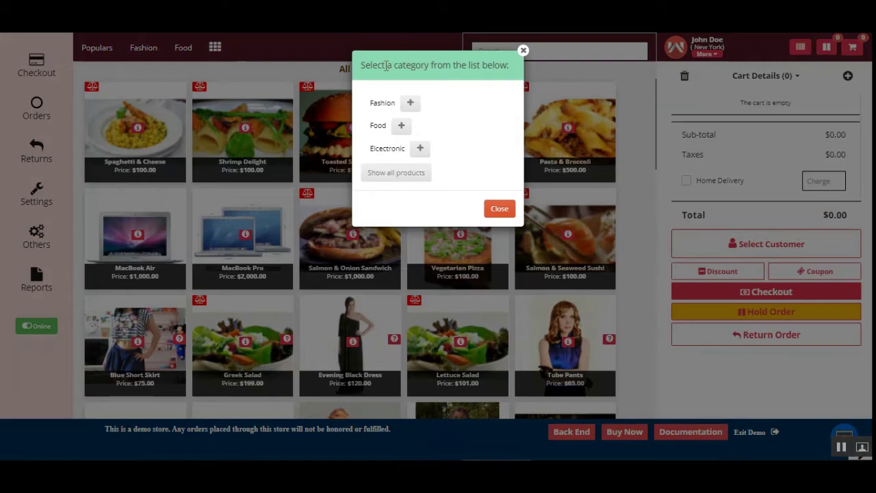
drag(377, 65, 503, 62)
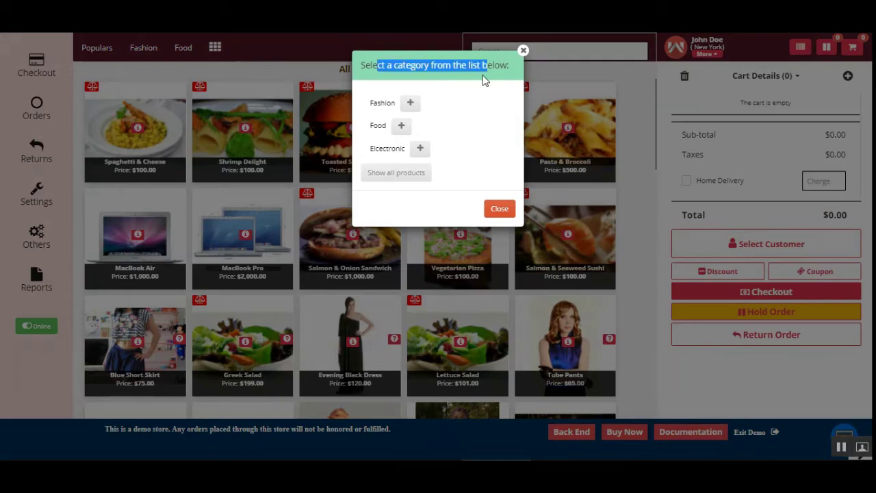
click(420, 150)
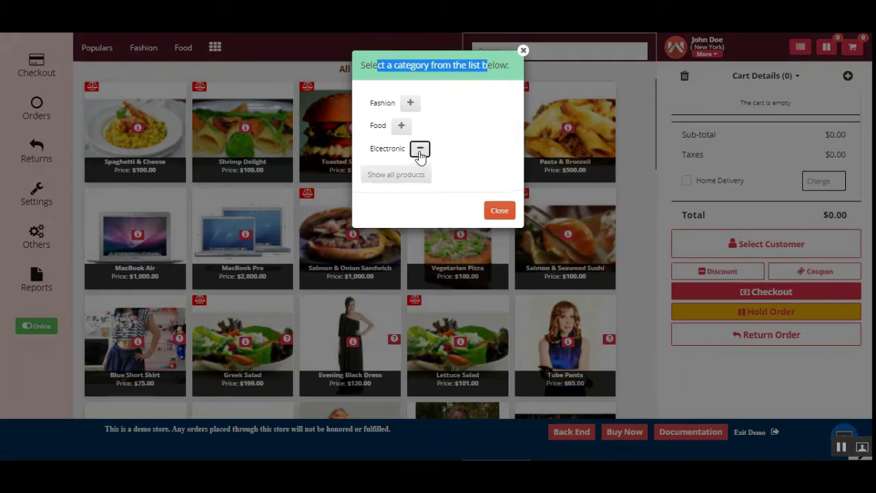
click(420, 183)
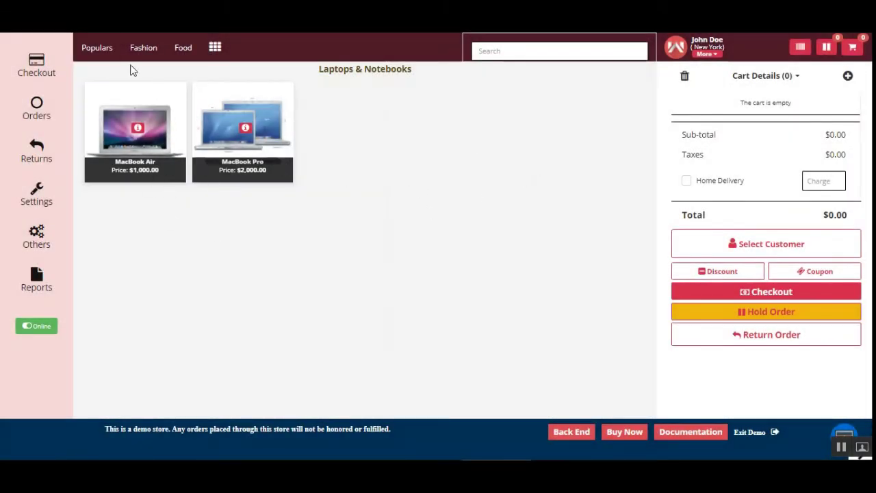
click(94, 53)
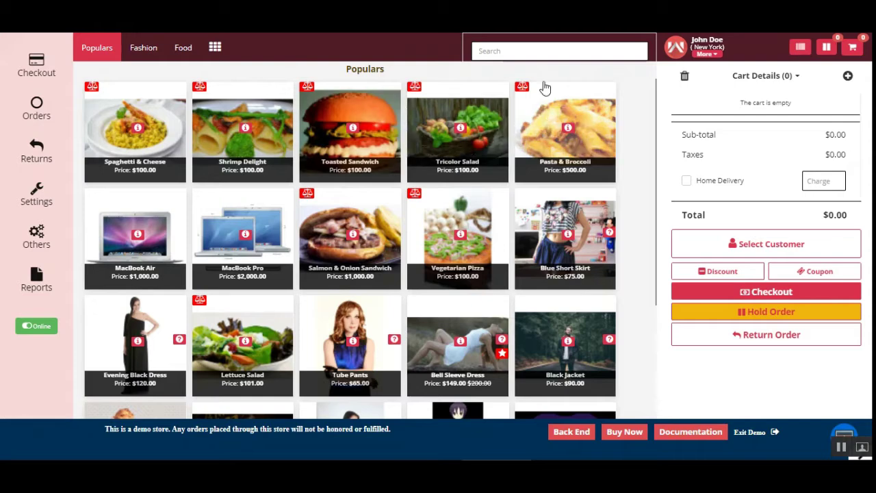
- Search the products for "tri" and clear the search to show all products again
click(535, 50)
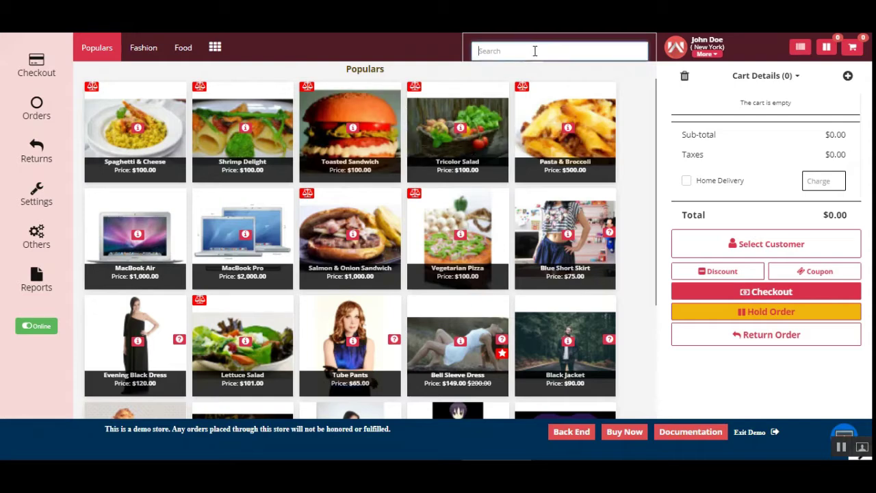
text(tri)
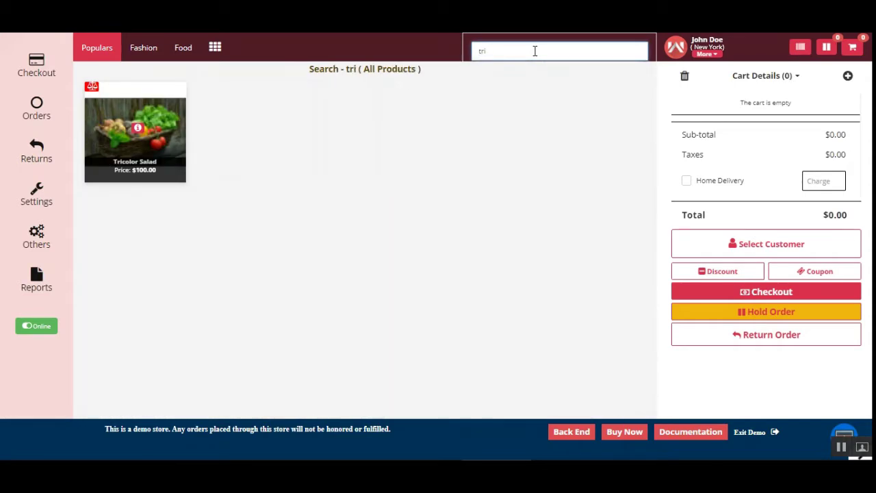
key(BackSpace)
key(BackSpace)
key(BackSpace)
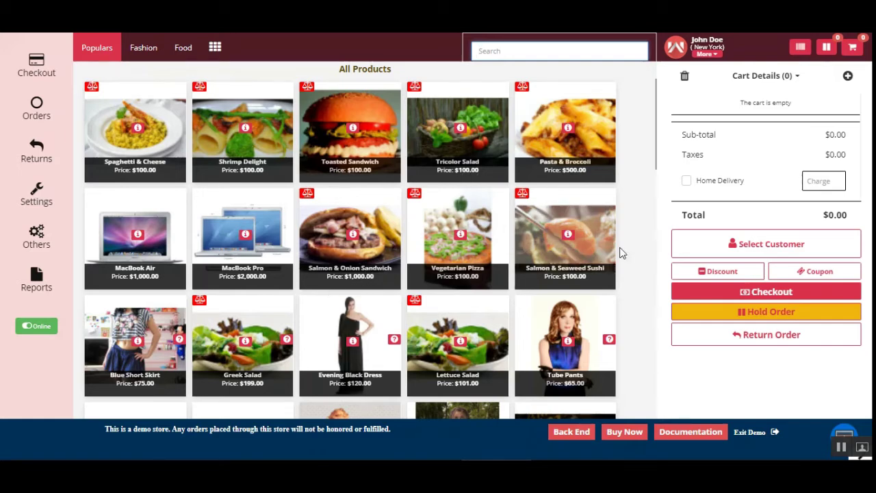
- Switch the register to offline mode and add 500 g Pasta & Broccoli to the cart with a quantity of 1
click(39, 328)
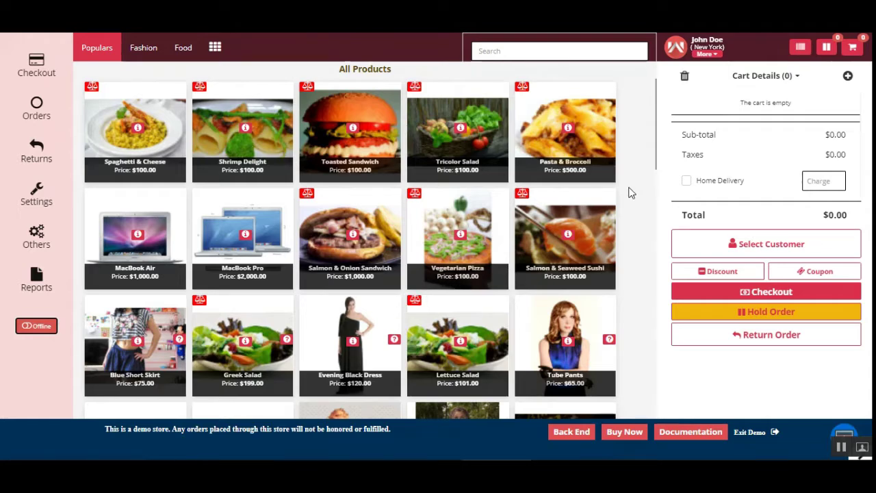
click(583, 158)
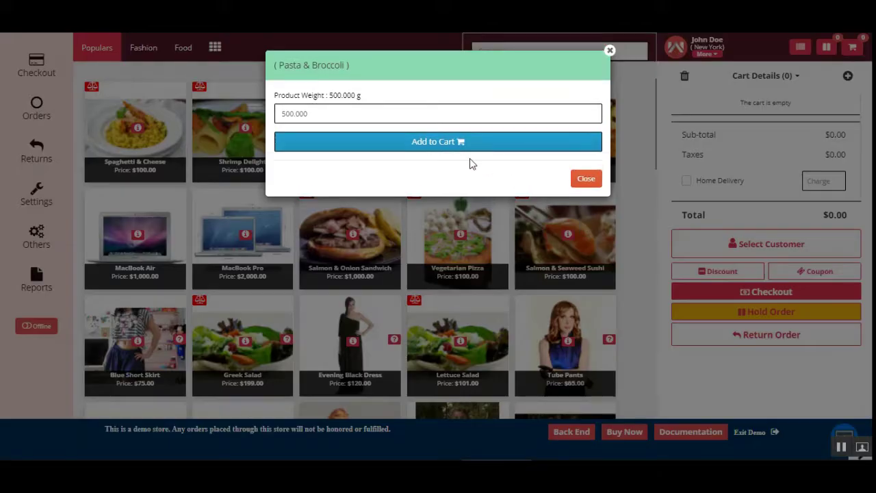
click(433, 144)
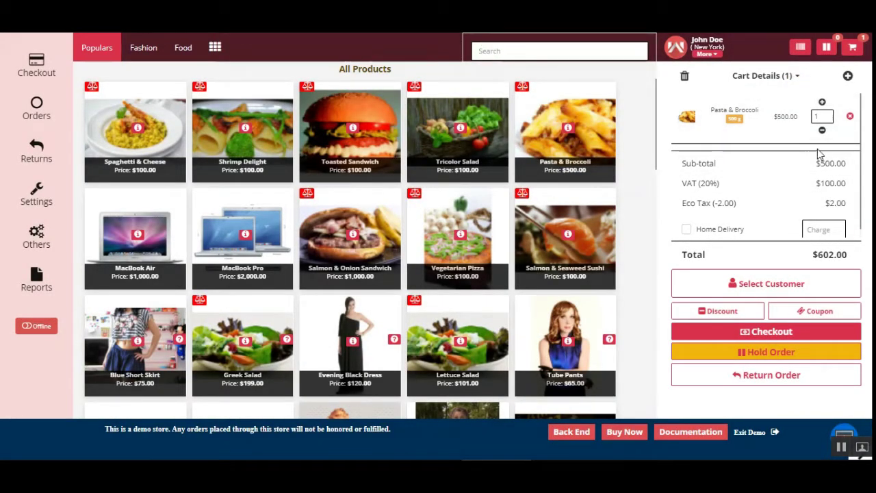
click(822, 102)
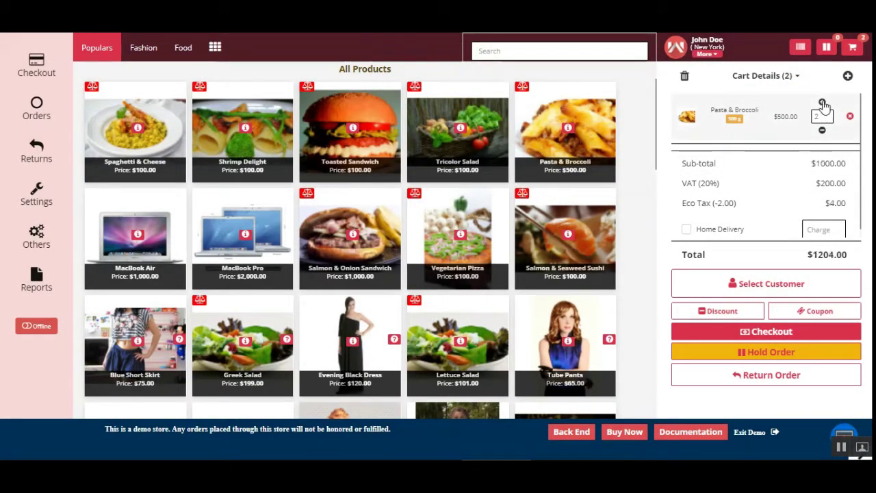
click(821, 130)
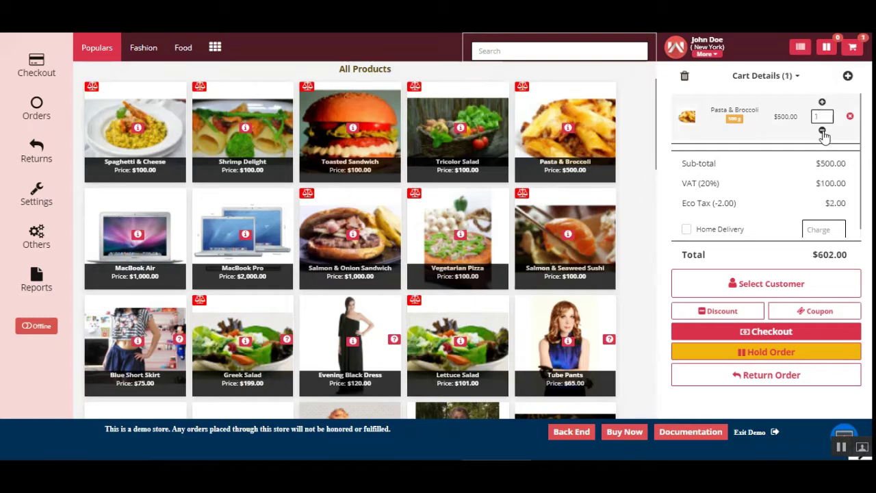
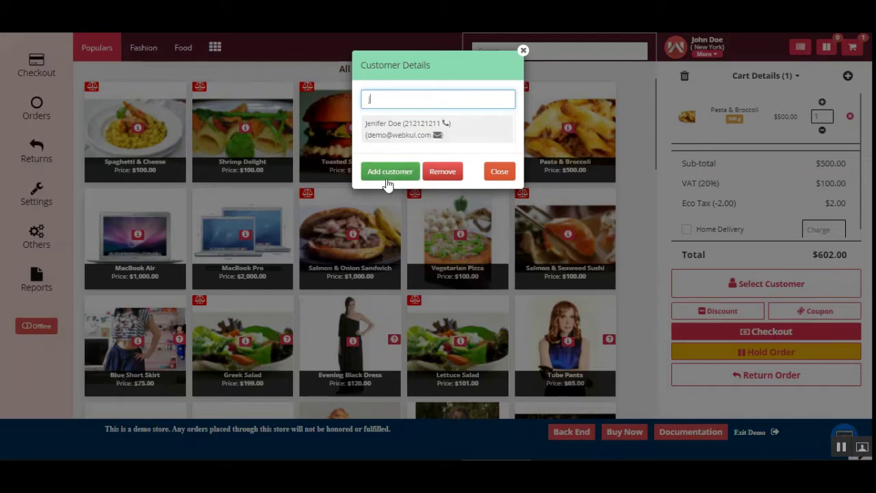
- Assign the existing customer to the order and enable home delivery with a charge of 8
click(388, 177)
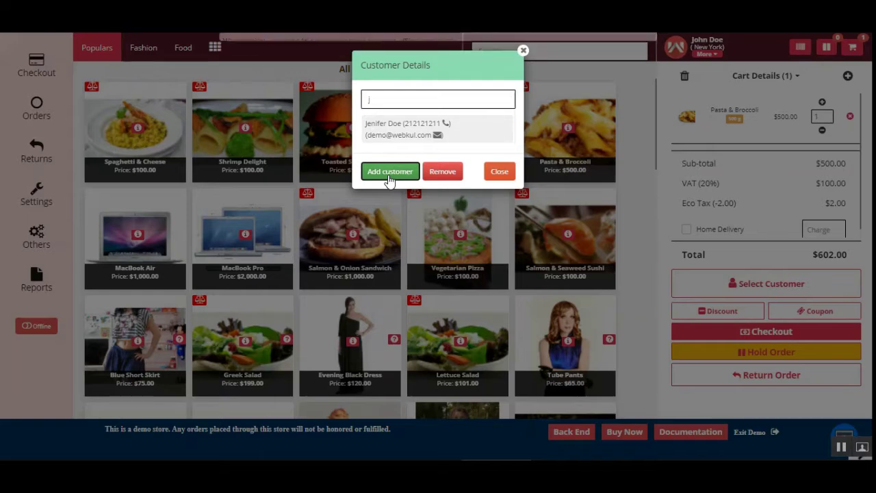
click(411, 131)
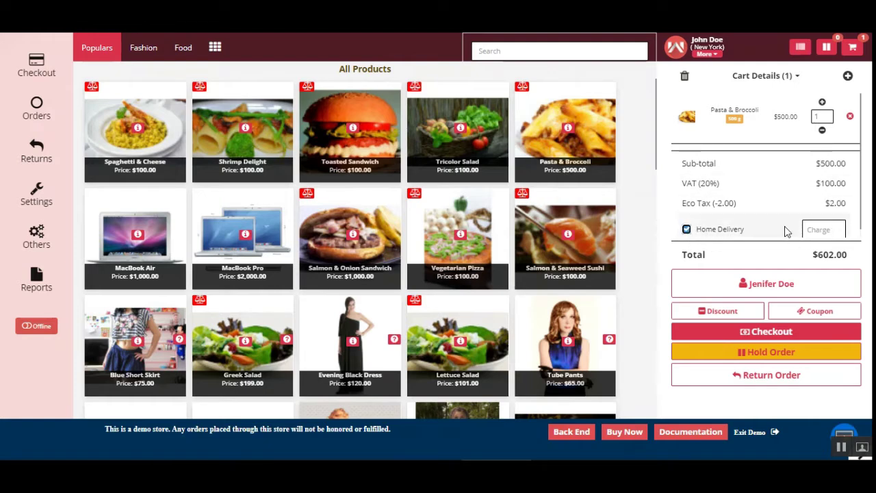
scroll(814, 225, down, 1)
click(824, 225)
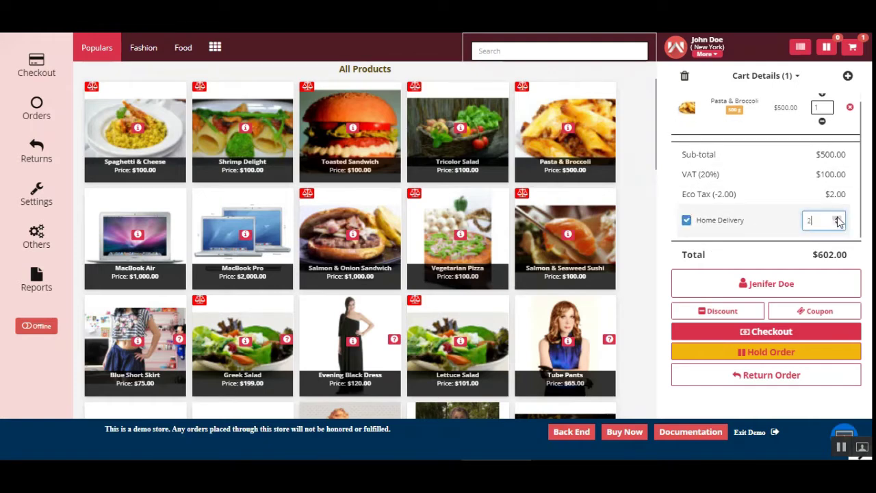
- Check out the cart with cash payment, enter 1000 as the amount tendered, and accept the payment
click(771, 335)
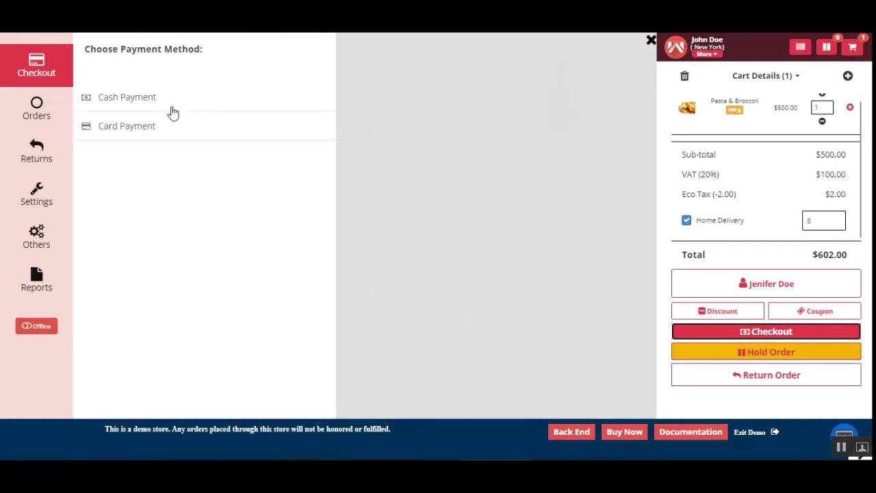
click(141, 100)
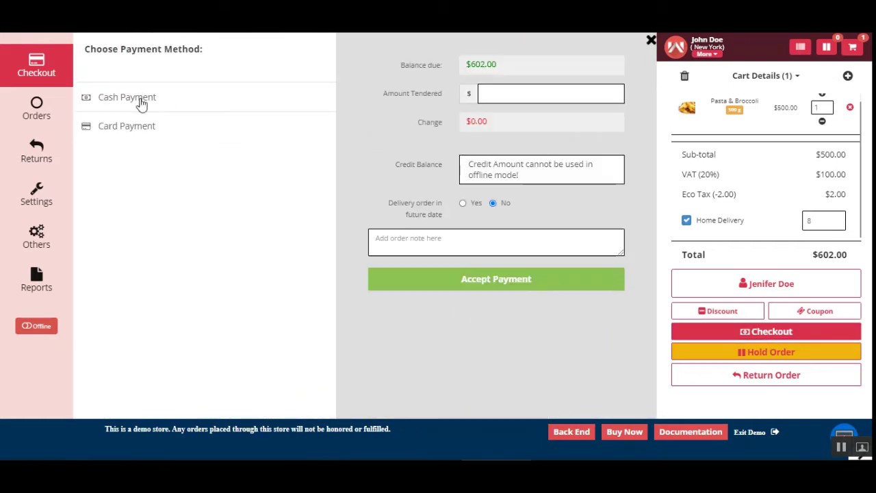
click(554, 94)
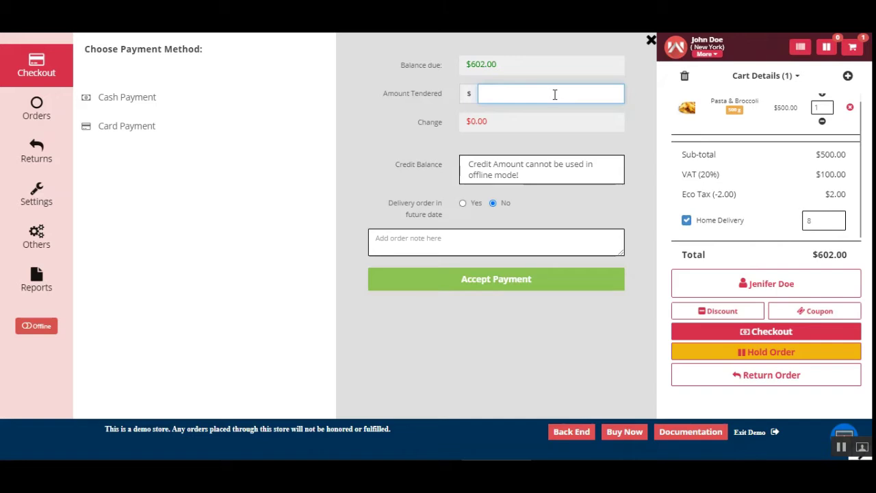
text(1000)
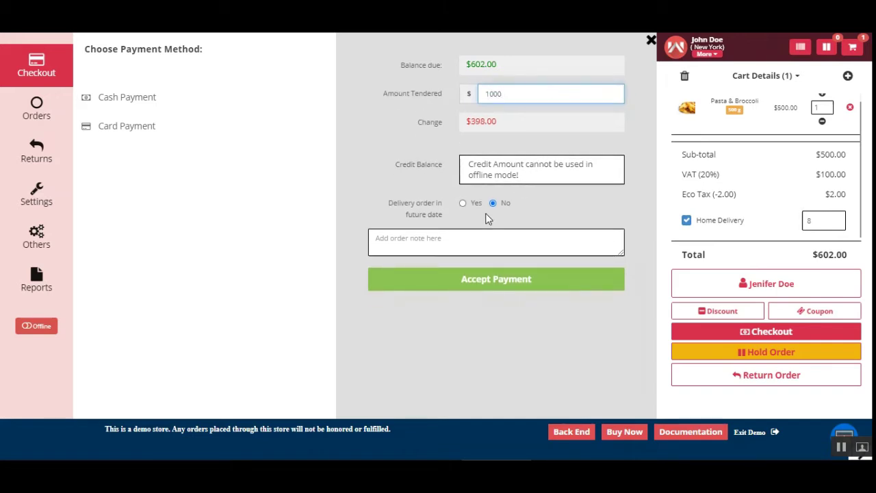
click(431, 244)
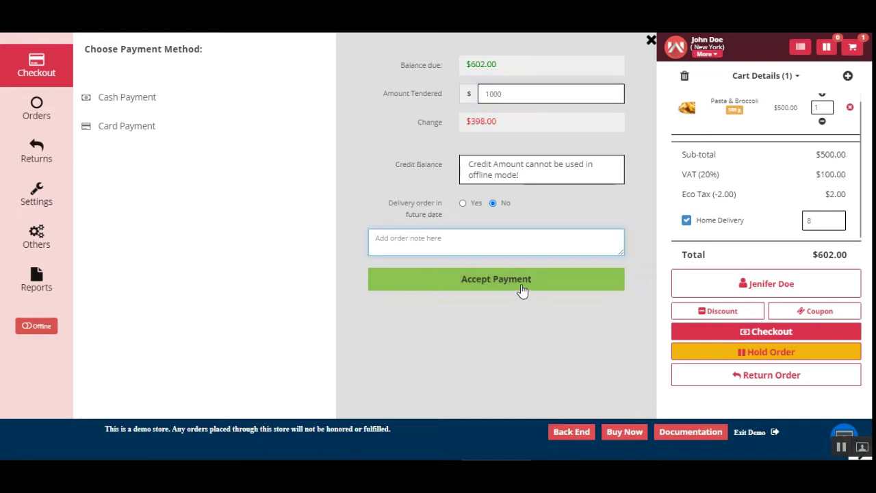
click(512, 285)
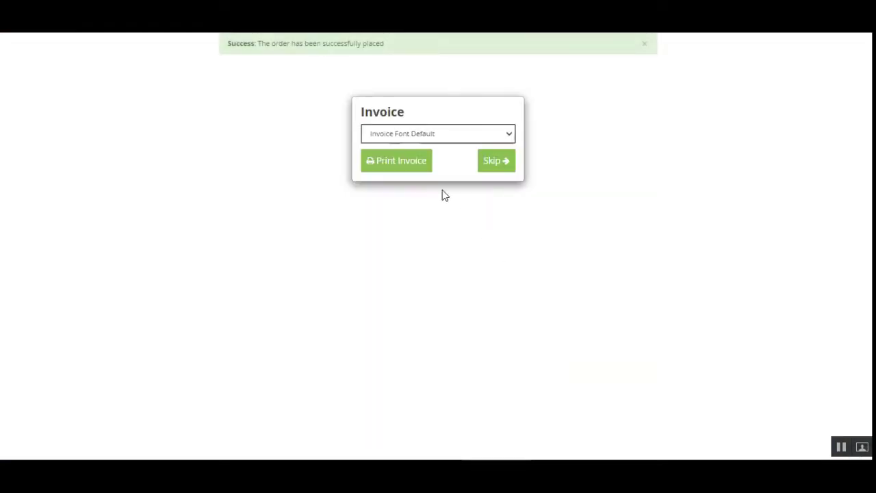
- Preview the order's invoice for printing, examine its item and tax lines, and cancel the print
click(405, 164)
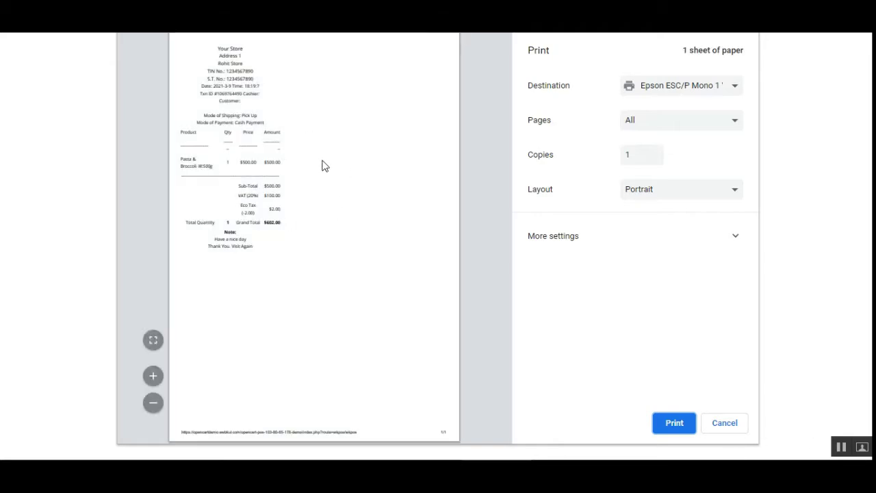
drag(182, 159, 271, 205)
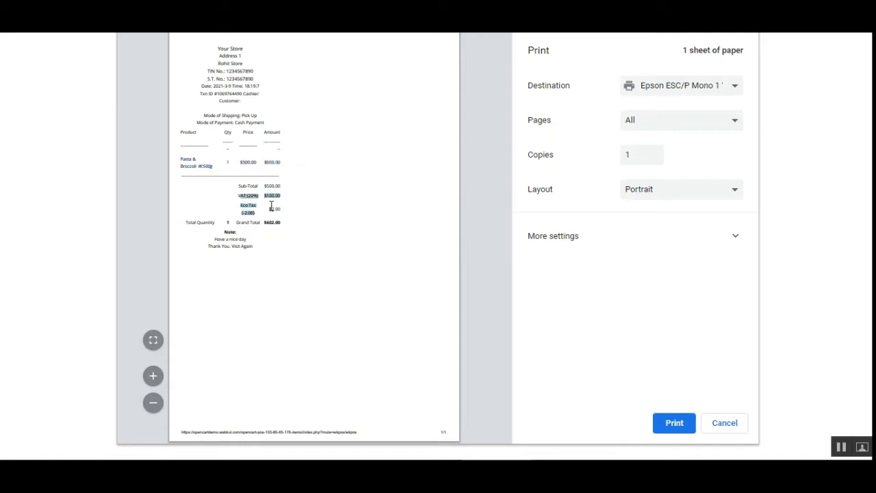
click(292, 217)
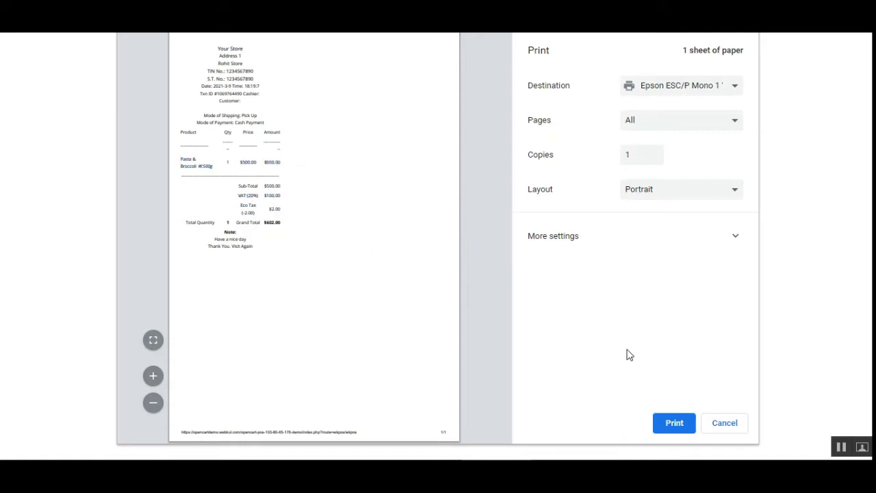
click(725, 424)
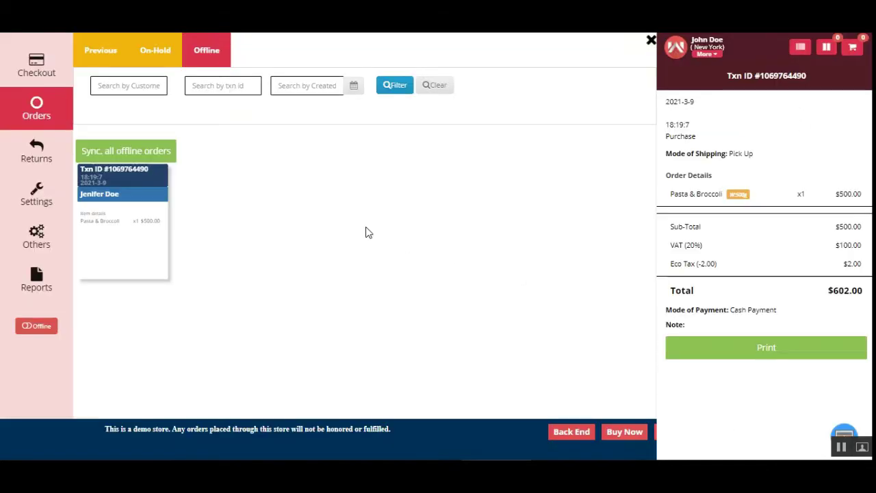
- Open the orders section to view the order placed offline
right_click(865, 251)
click(580, 253)
click(35, 110)
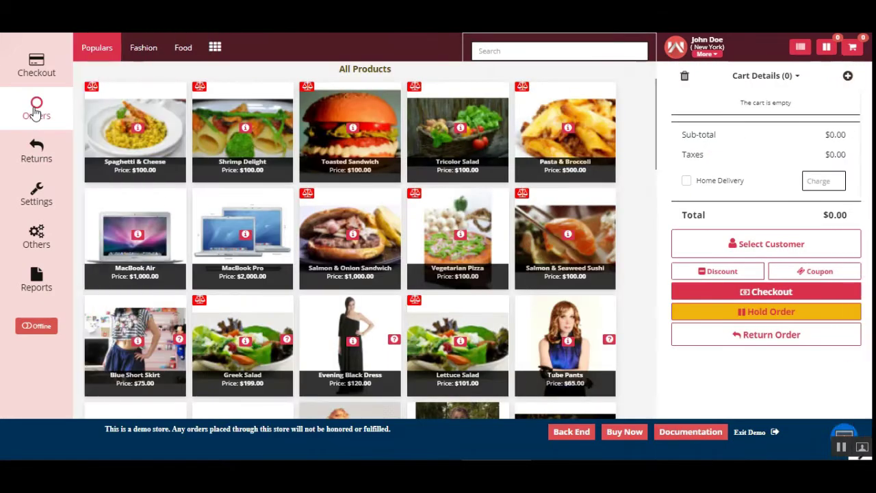
- Look through the previous, on-hold and offline order lists, and open the details of the offline Pasta & Broccoli order
click(37, 114)
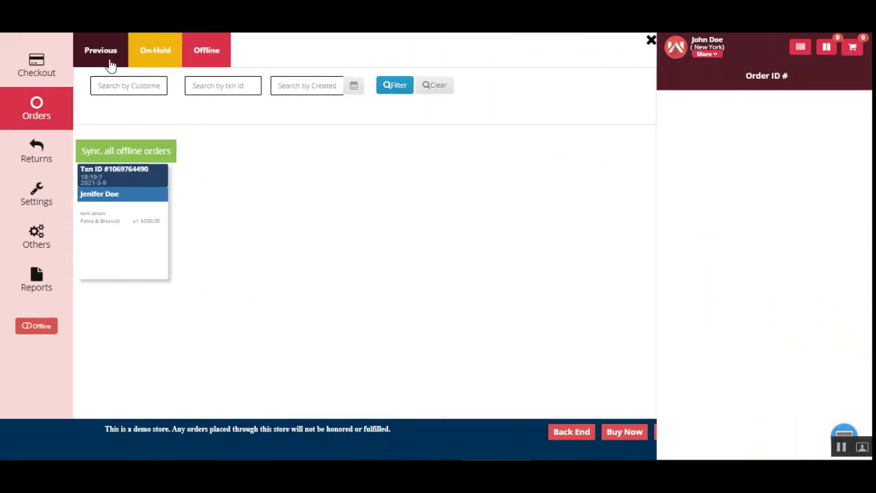
click(109, 61)
click(155, 55)
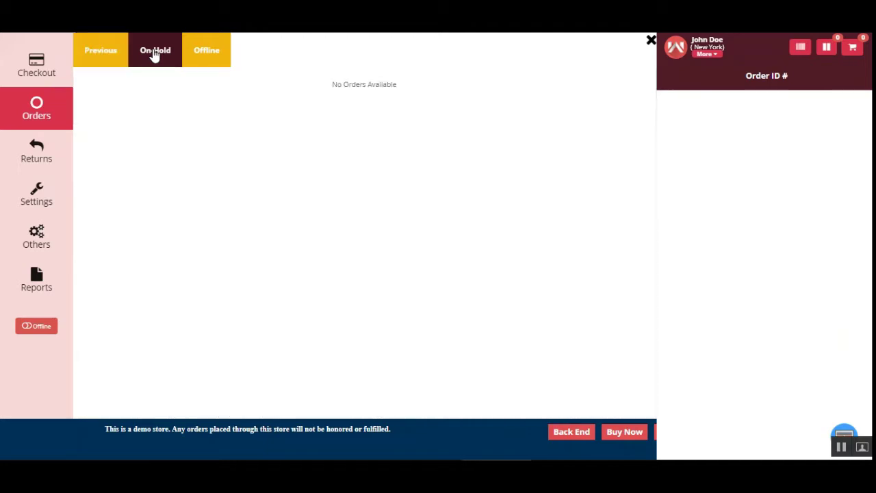
click(208, 57)
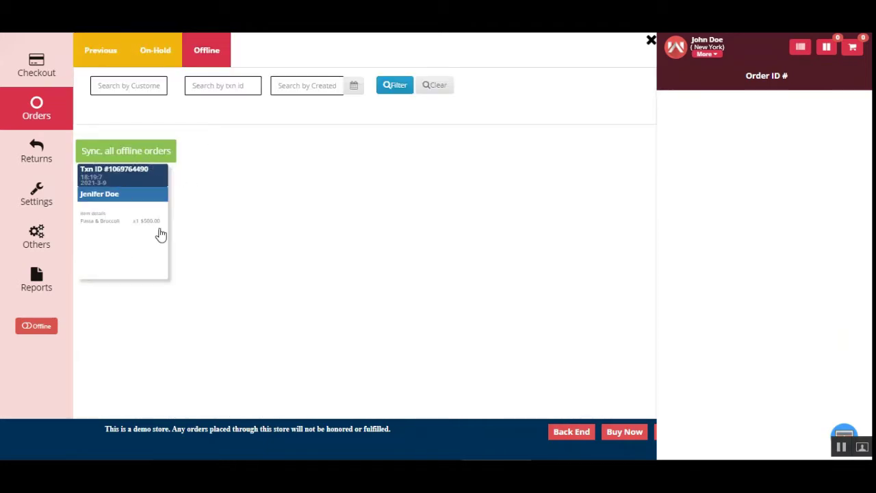
click(121, 214)
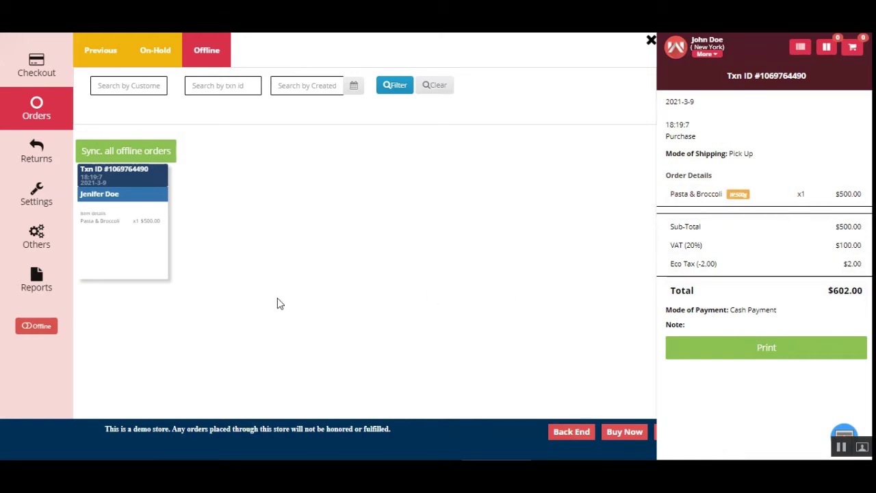
- Switch the POS back to online mode, synchronize all offline orders, and open the list of previous orders
click(37, 328)
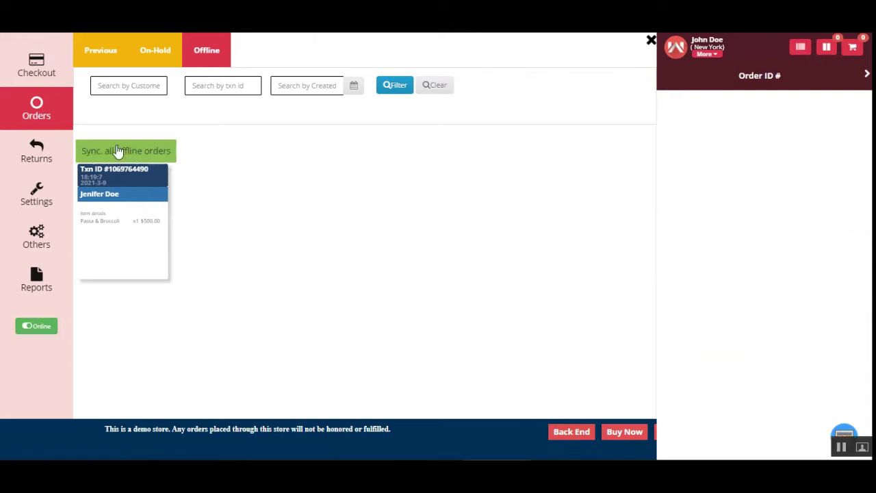
click(121, 153)
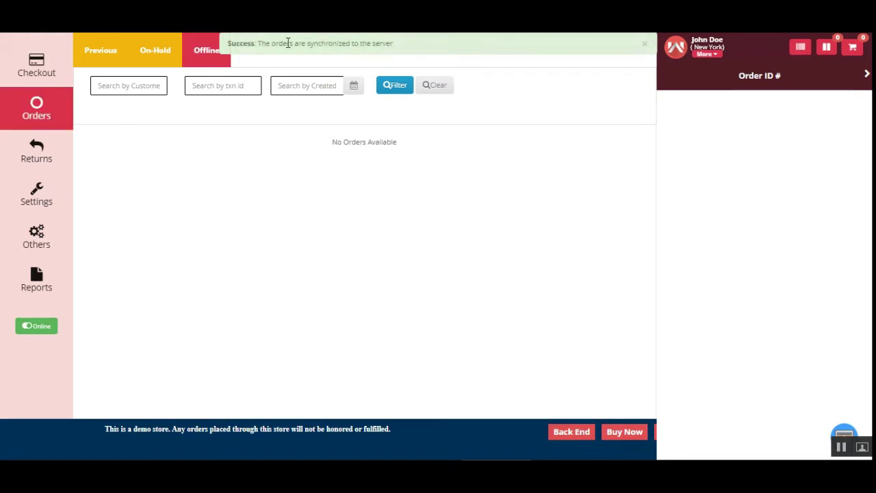
drag(287, 43, 385, 41)
click(42, 124)
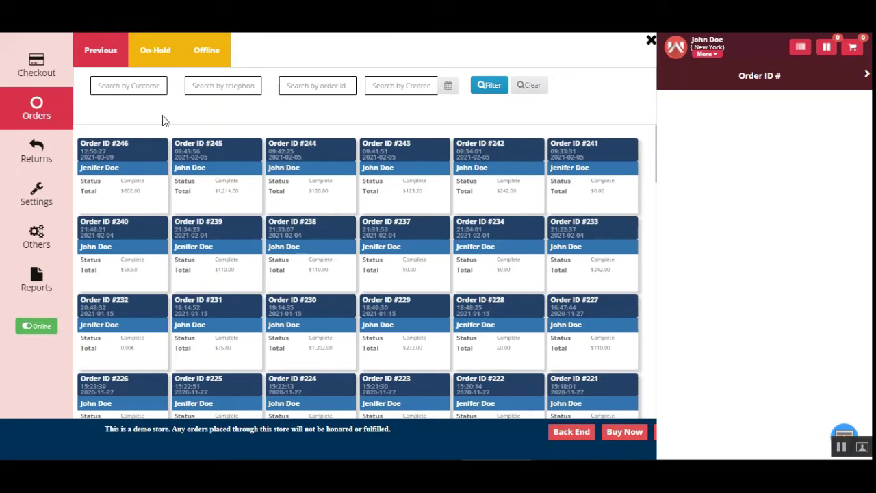
- Return to the product catalogue and add Pasta & Broccoli and Tricolor Salad to the cart with their default weights
click(47, 69)
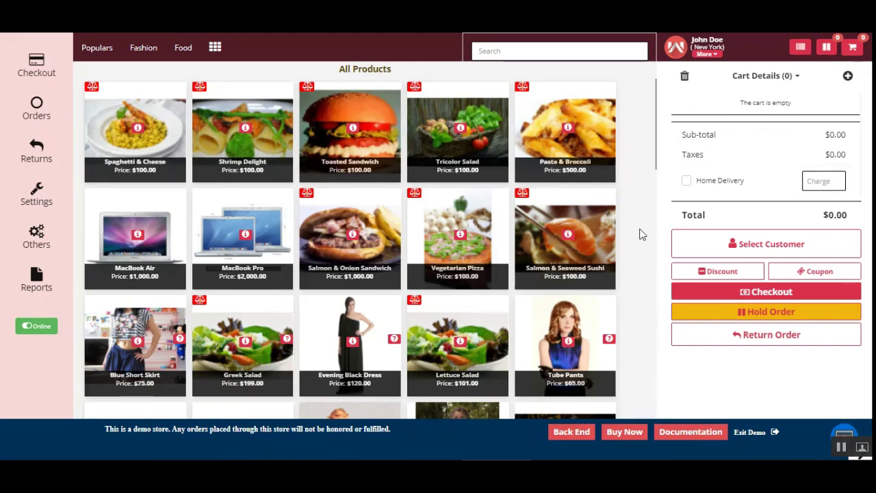
click(565, 136)
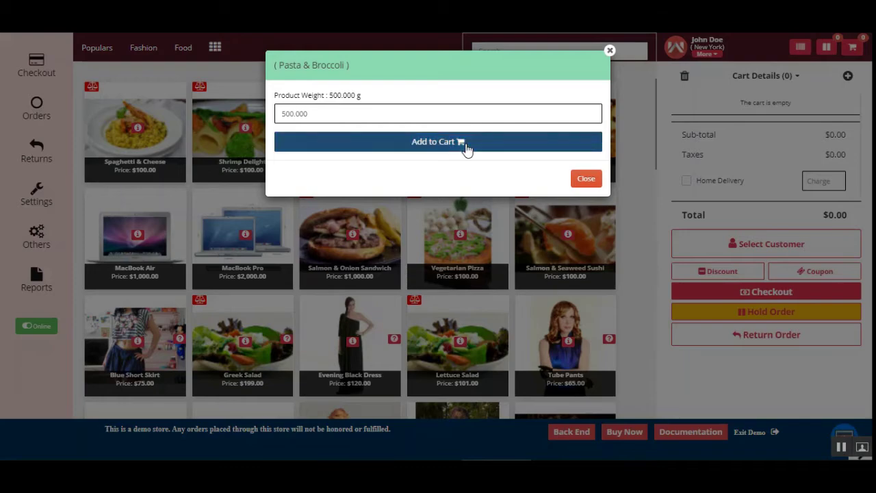
click(465, 143)
click(479, 141)
click(479, 142)
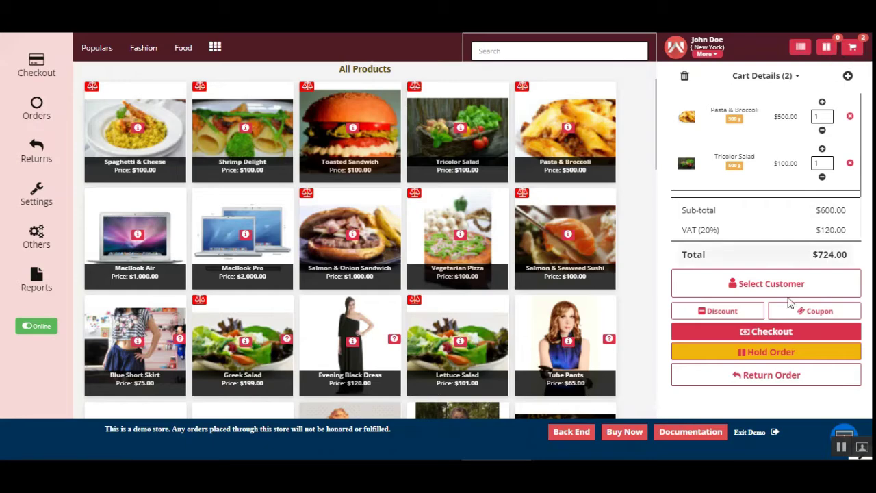
- Put the current cart on hold with the note "test hold"
click(790, 356)
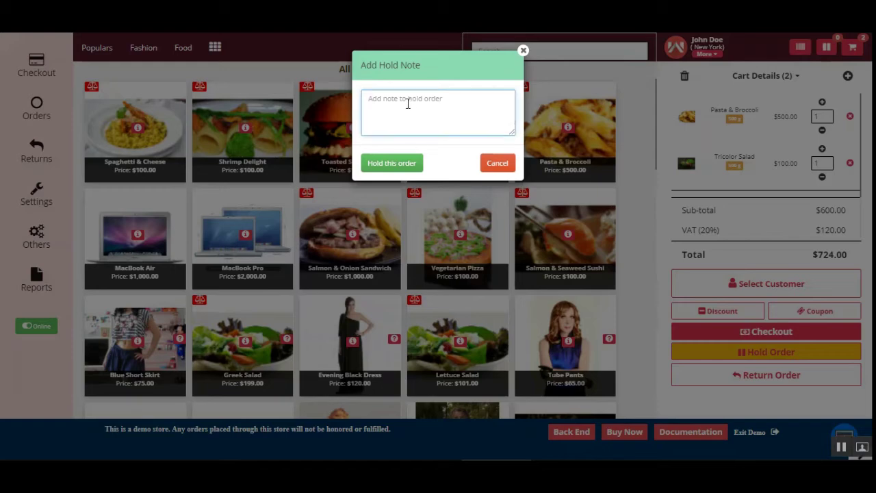
text(test hold)
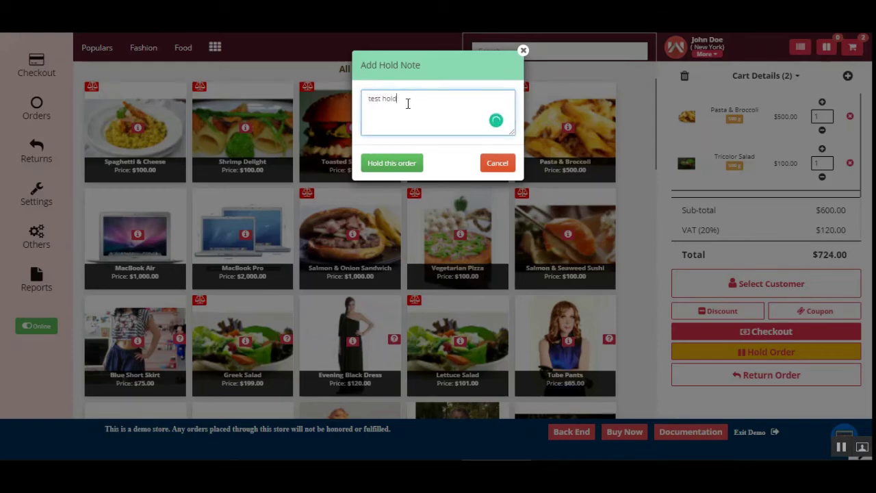
click(391, 163)
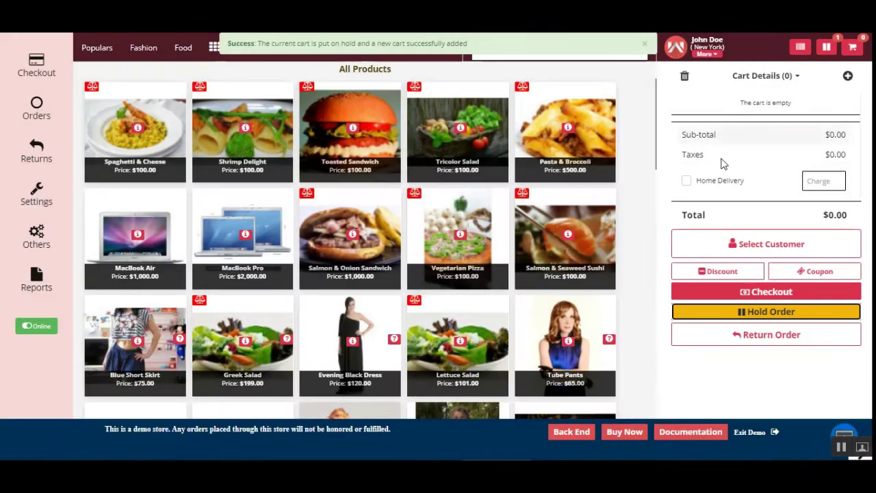
- Add Pasta & Broccoli and Salmon & Seaweed Sushi to the new cart, and remove both items again
click(556, 147)
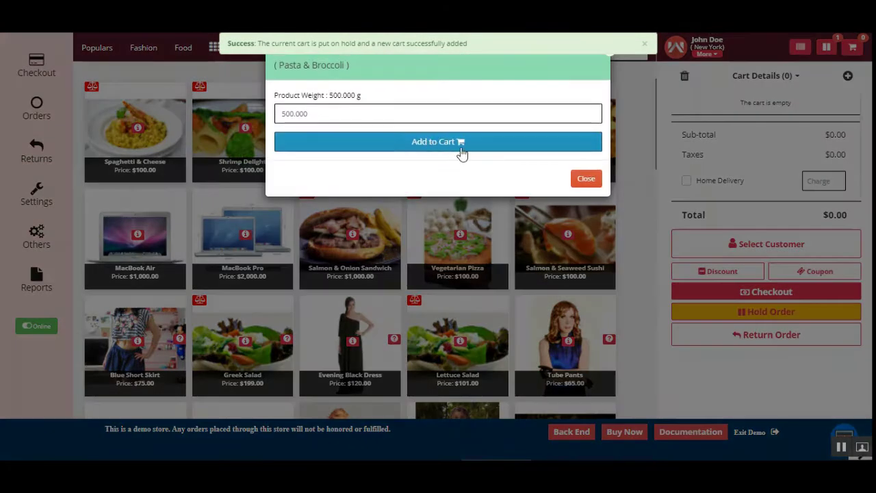
click(492, 142)
click(547, 246)
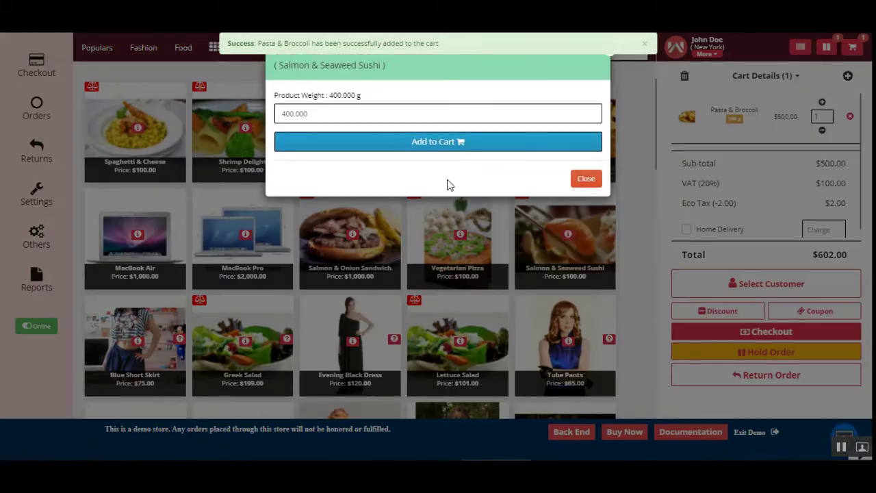
click(444, 141)
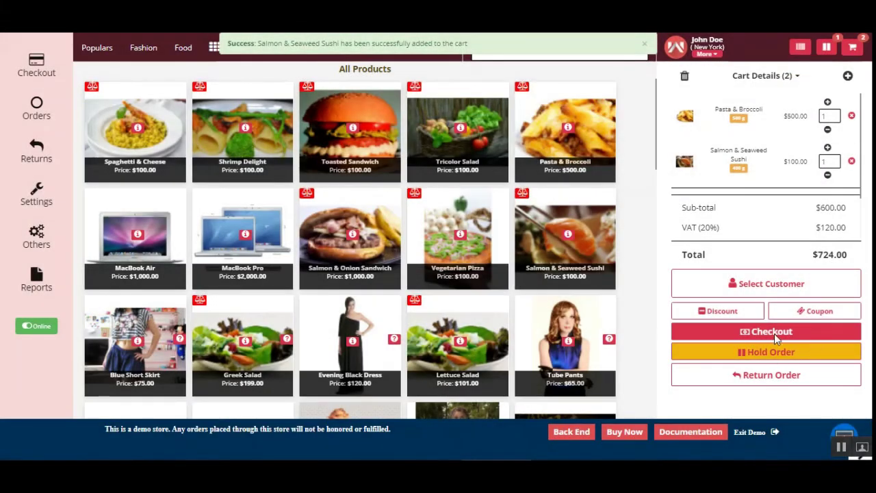
click(851, 117)
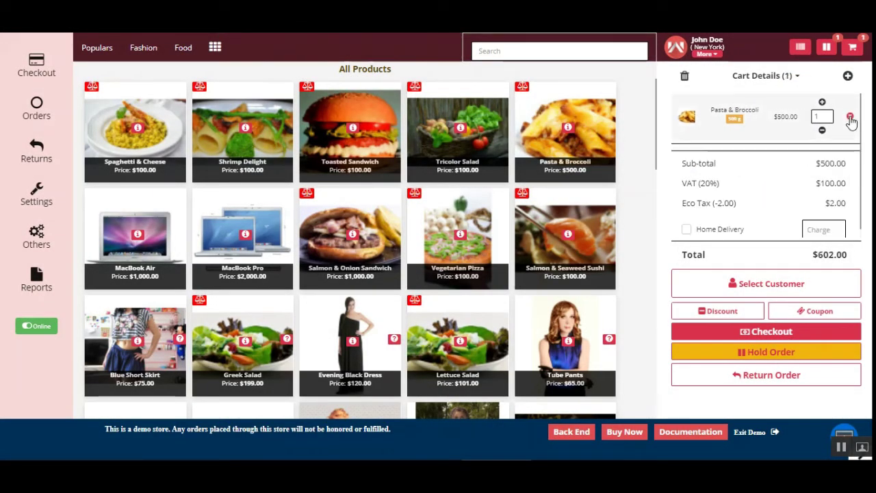
click(850, 118)
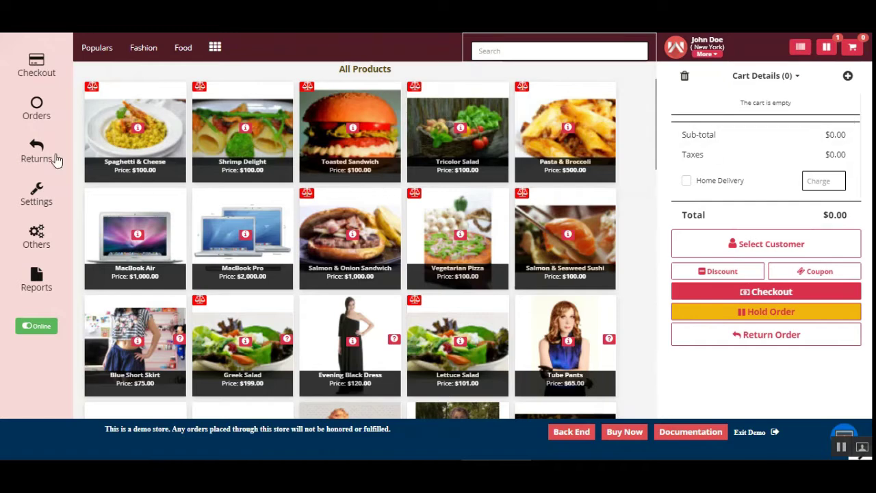
- Open the on-hold orders and restore the held Pasta & Broccoli and Tricolor Salad order to the cart
click(31, 112)
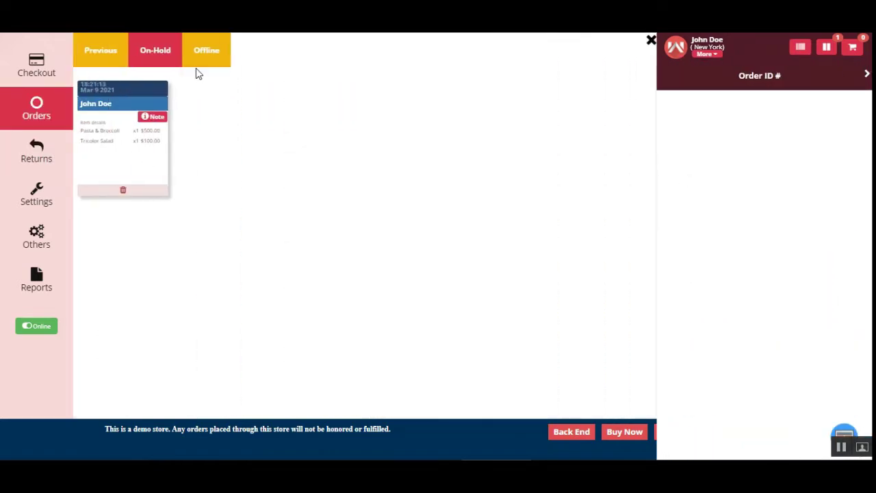
click(164, 51)
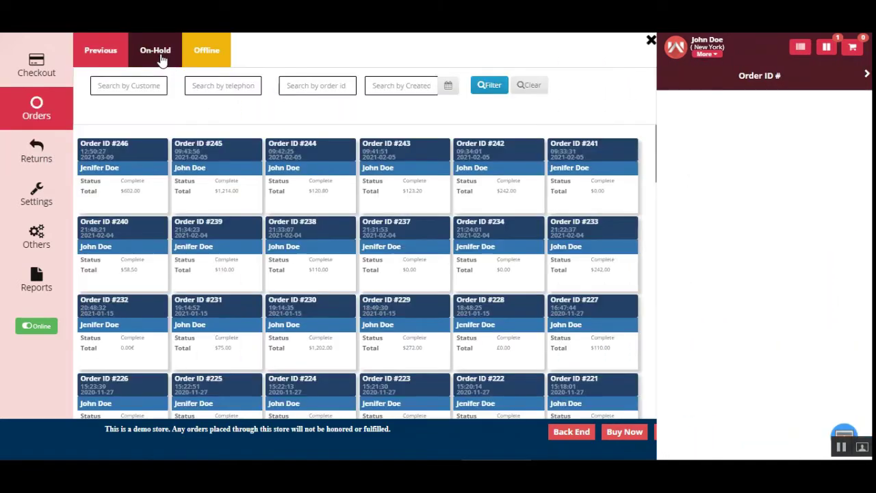
click(157, 51)
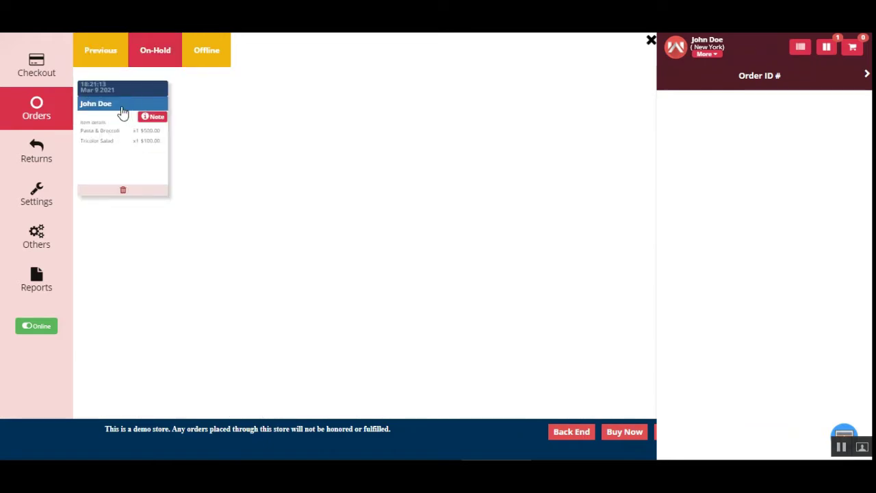
click(128, 140)
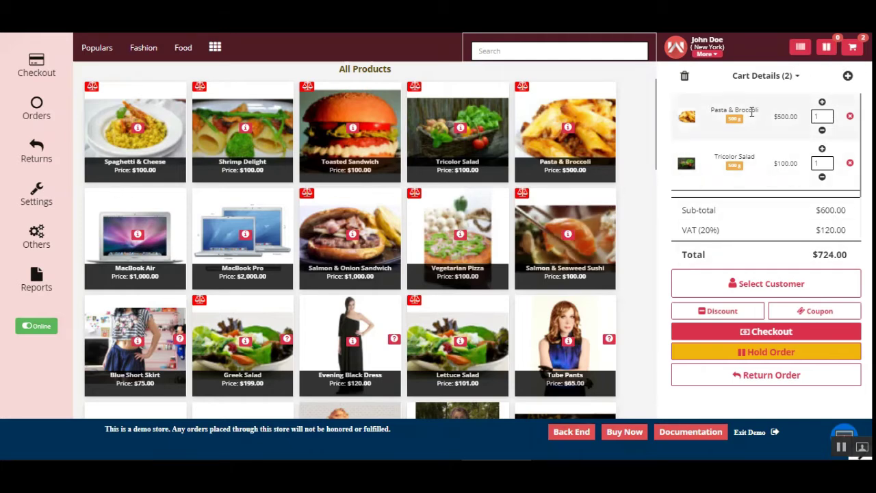
- Review the on-hold and previous order lists, and return to the product catalogue
click(826, 48)
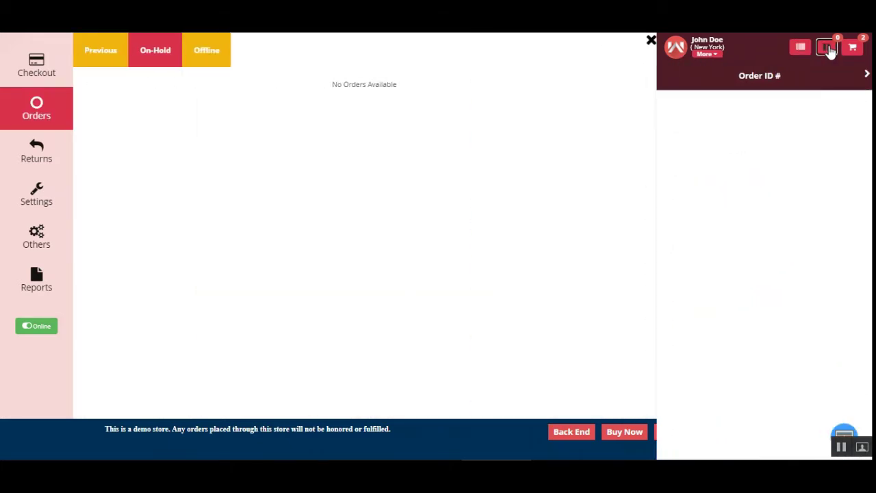
click(821, 53)
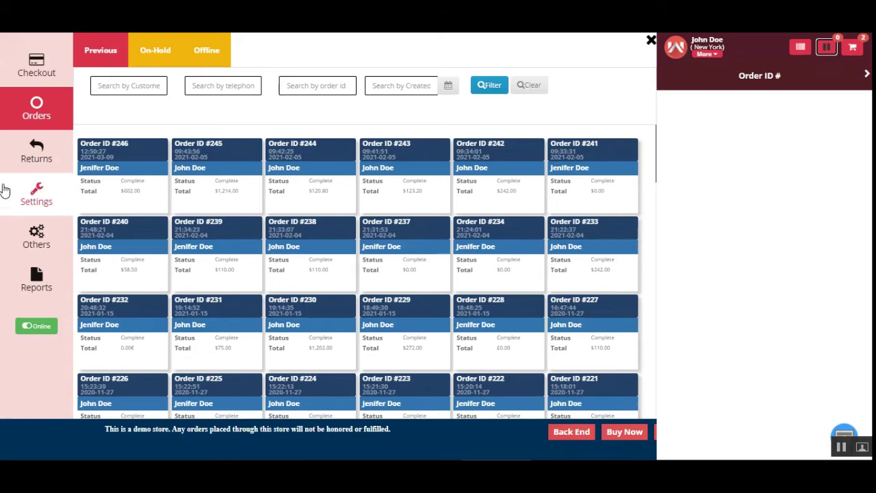
click(33, 113)
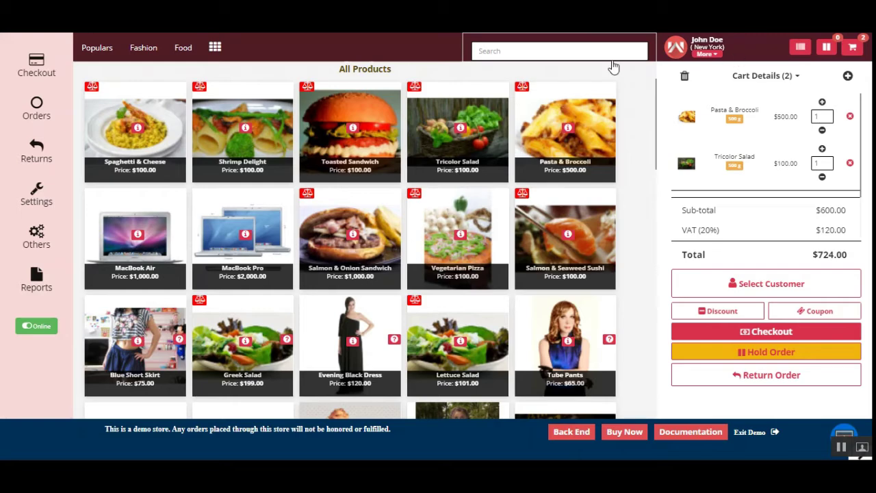
- Examine the list of returns, and view the return order form without entering an order ID
click(57, 154)
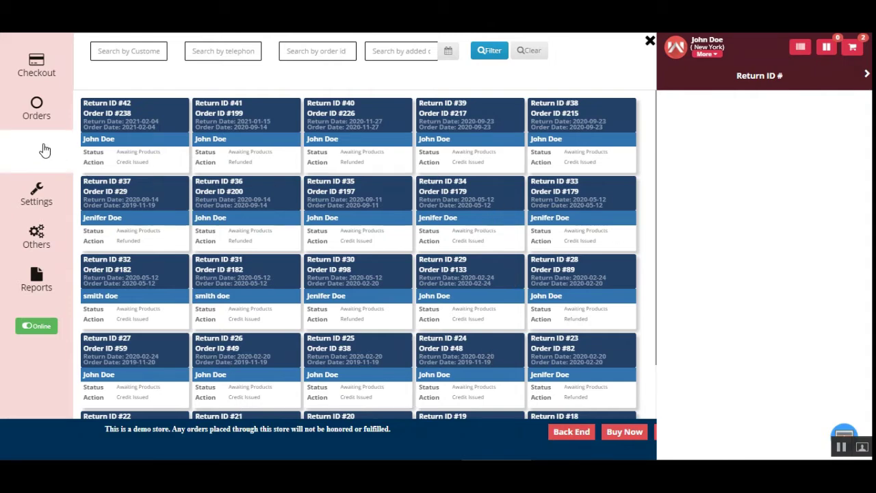
click(58, 148)
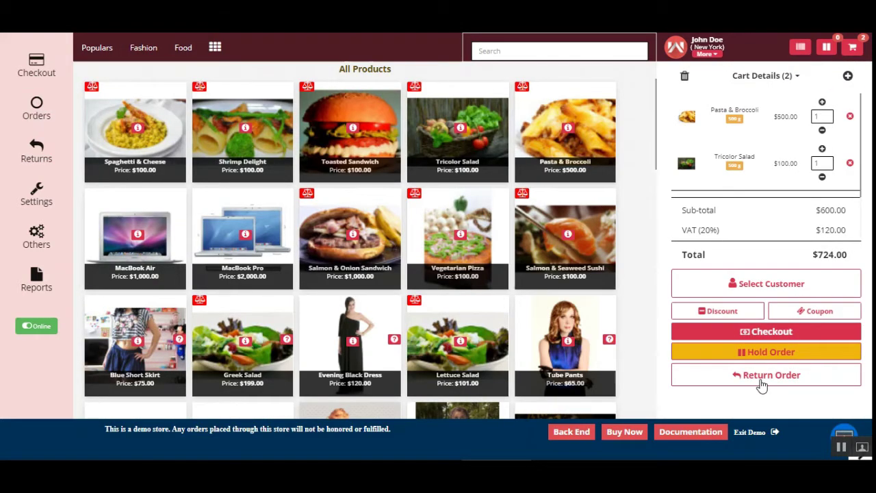
click(770, 379)
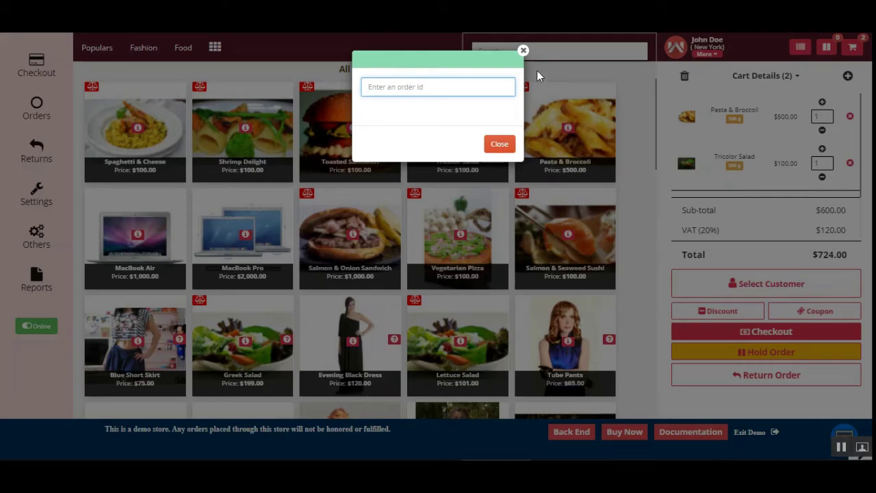
click(523, 52)
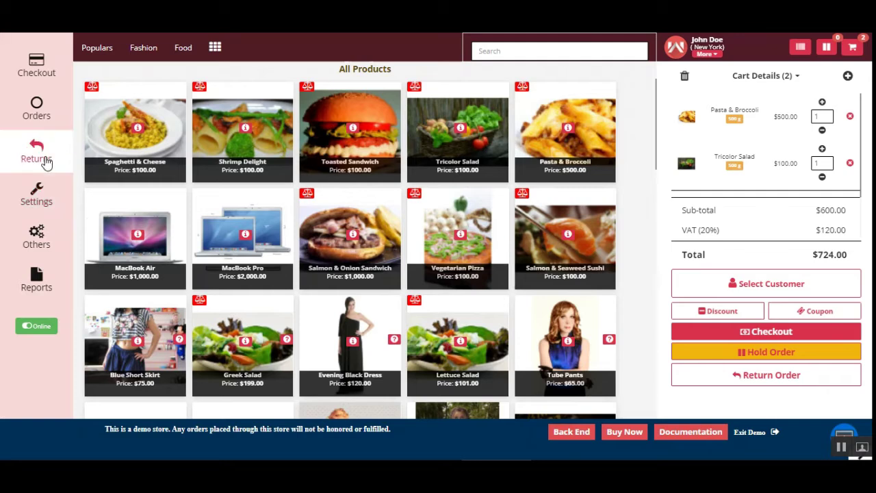
- Open the basic settings and examine the account fields, from first name to password confirmation
click(51, 205)
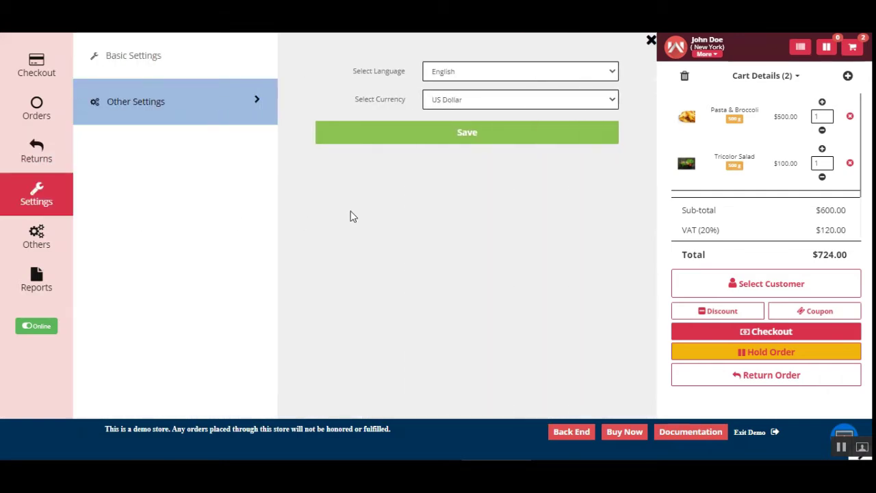
click(138, 59)
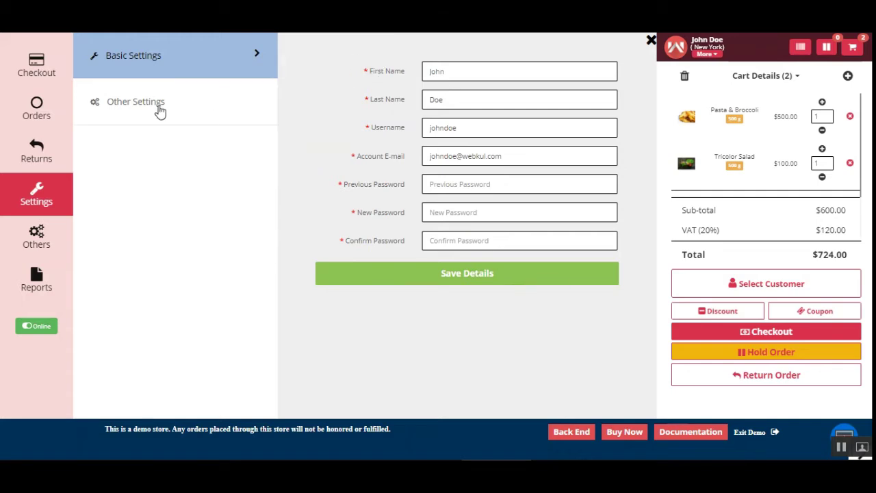
drag(381, 75, 396, 242)
click(397, 242)
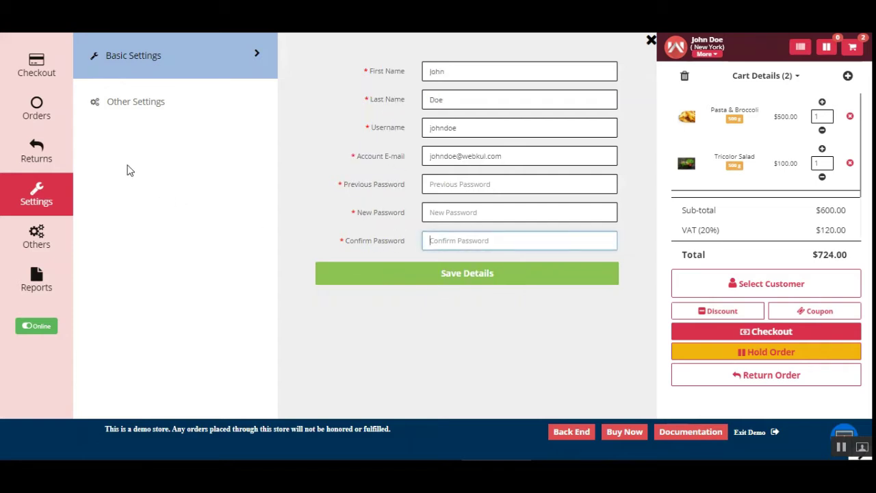
- Open the other settings and view the available languages without changing the selection
click(172, 111)
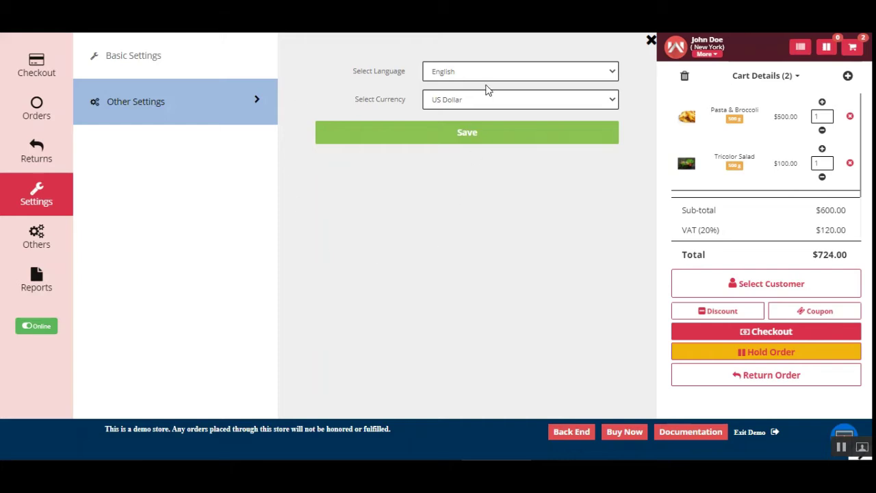
click(611, 74)
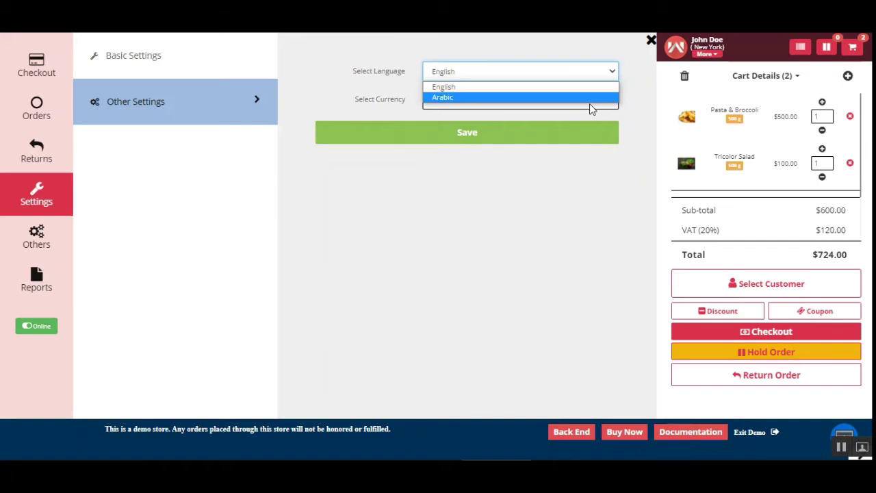
click(517, 195)
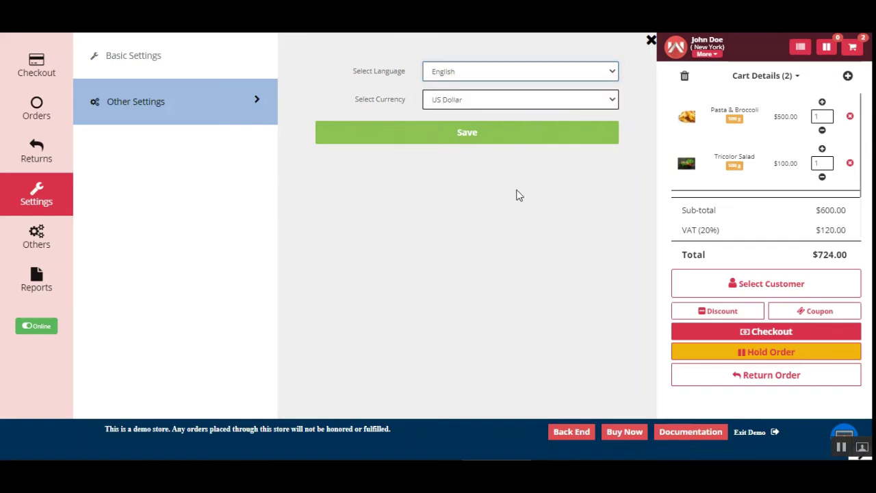
- View the available currencies in the other settings without changing the selection
click(545, 109)
click(481, 223)
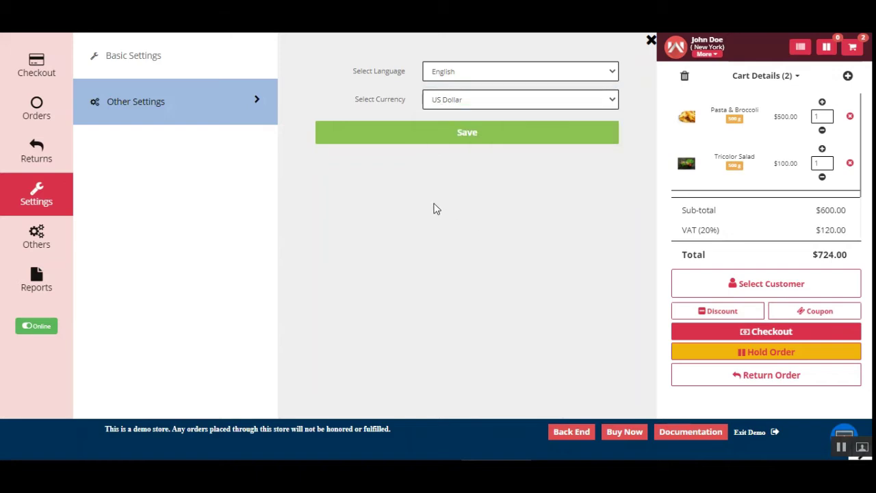
click(455, 106)
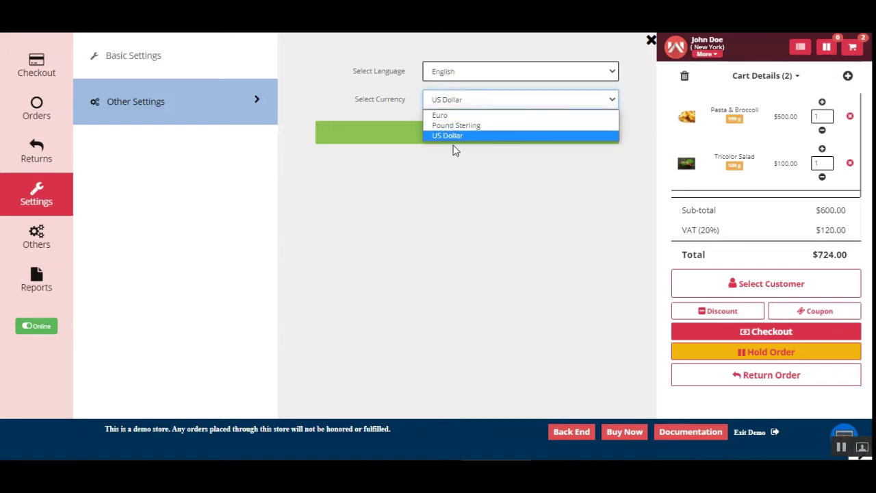
click(359, 218)
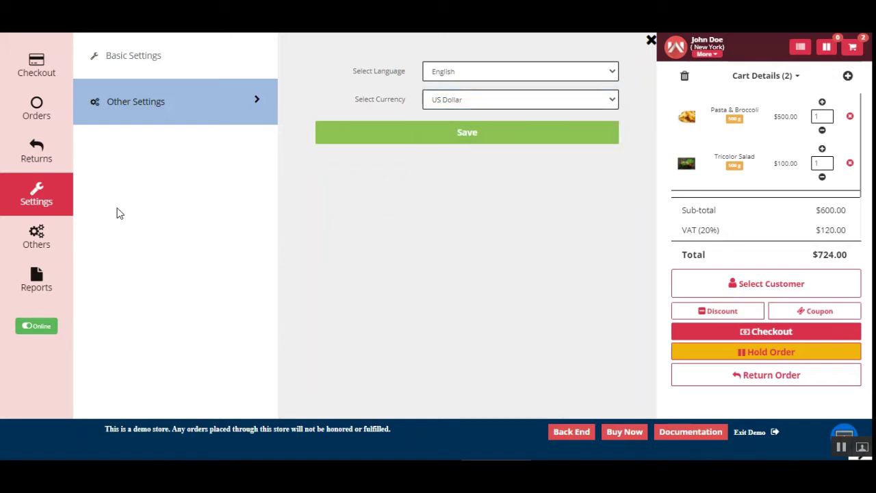
- Open the other options and review the products, suppliers and quantities in the request history
click(43, 242)
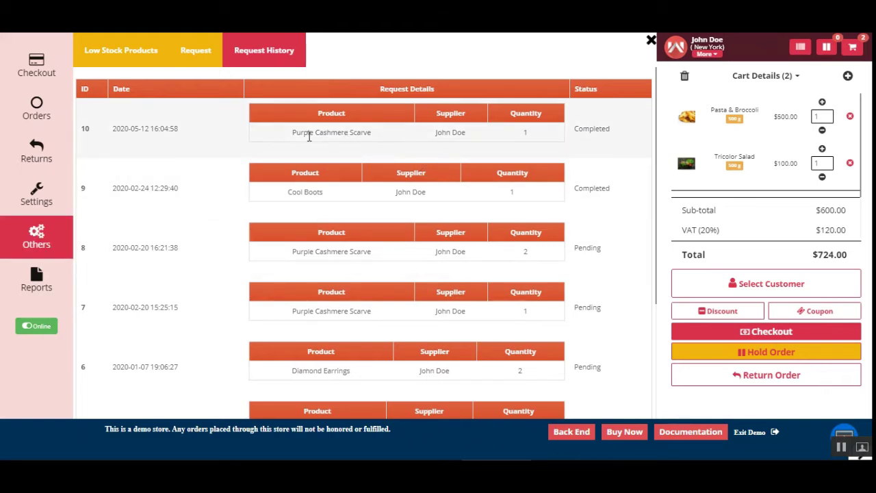
drag(308, 133, 349, 135)
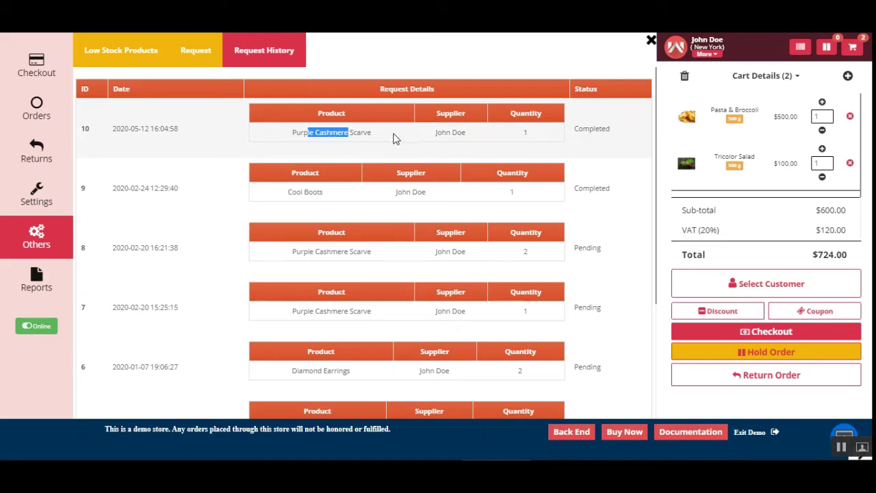
- Submit a supplier request for Diamond Earrings with a quantity of 7, keeping the listed supplier and leaving the comment empty
click(195, 53)
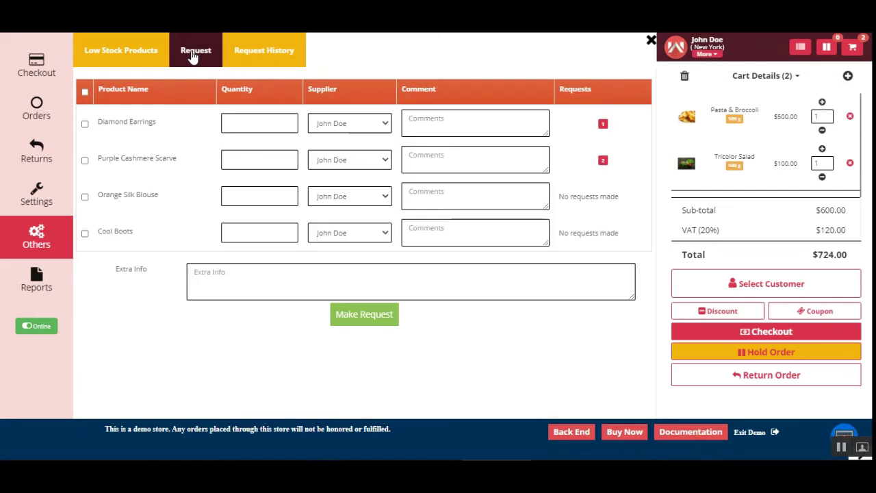
click(85, 125)
click(286, 127)
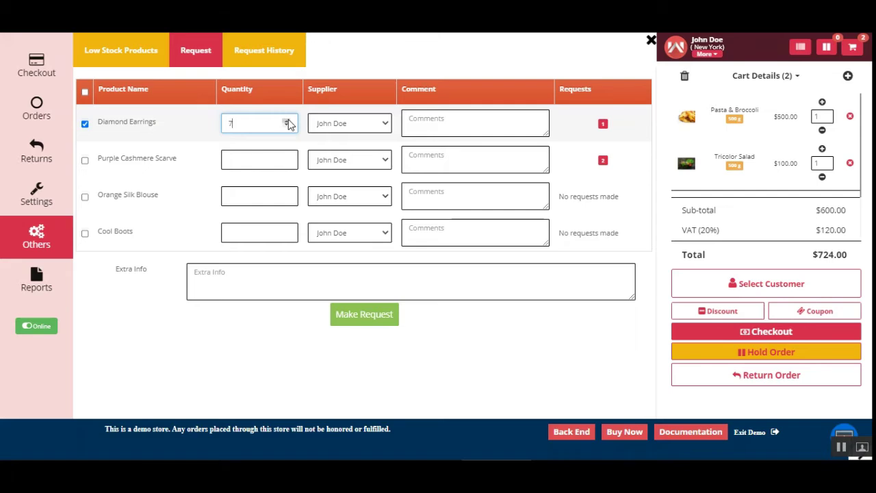
click(385, 127)
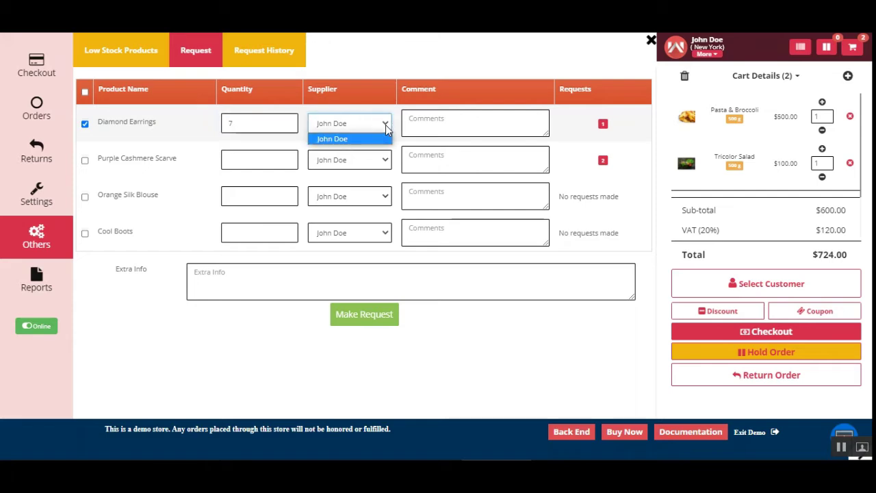
click(380, 140)
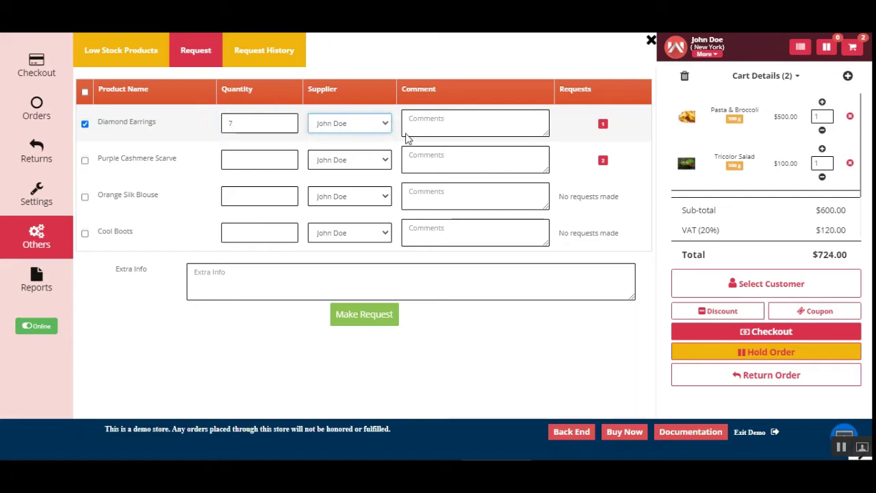
click(457, 127)
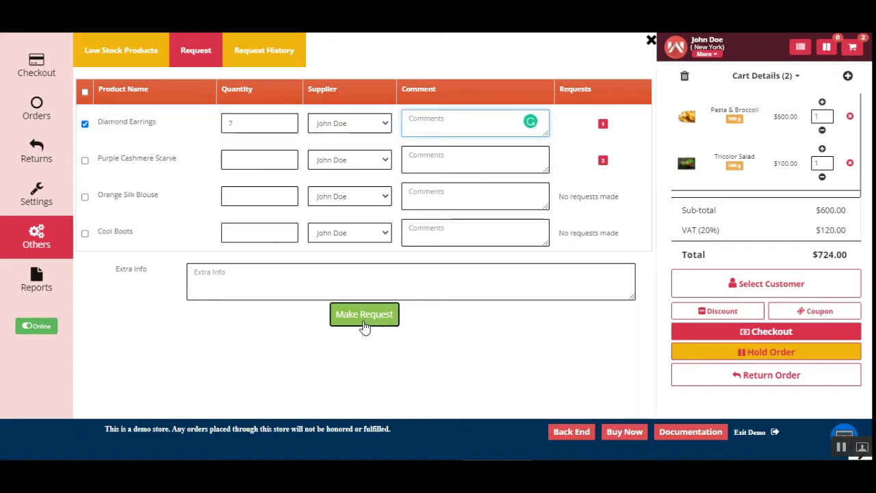
click(363, 322)
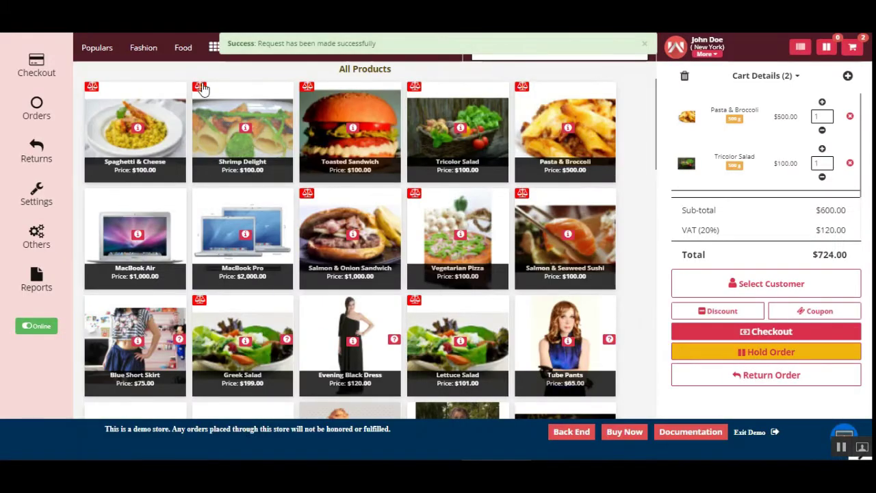
- Check the newest entry in the request history, and view the low stock products
click(37, 188)
click(57, 243)
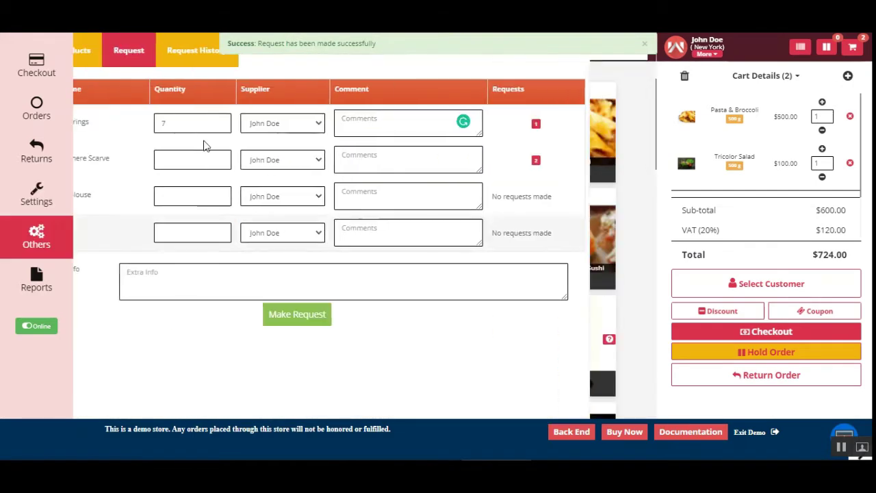
click(262, 59)
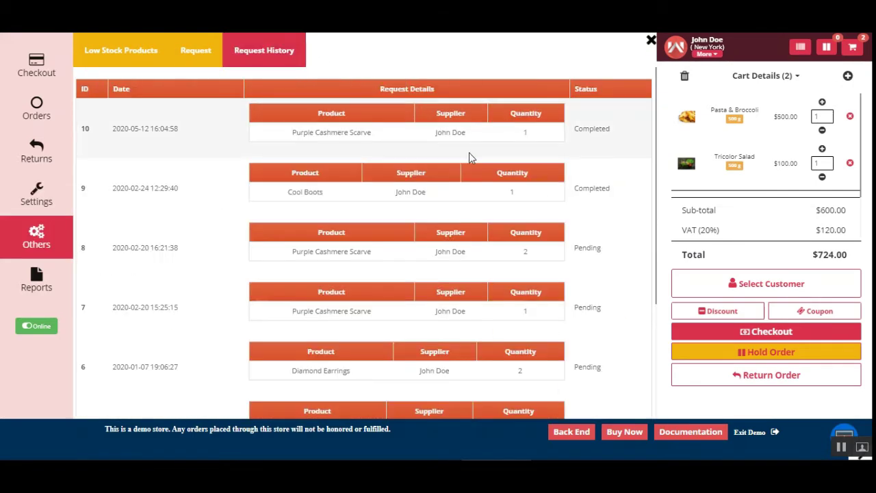
drag(530, 135, 296, 137)
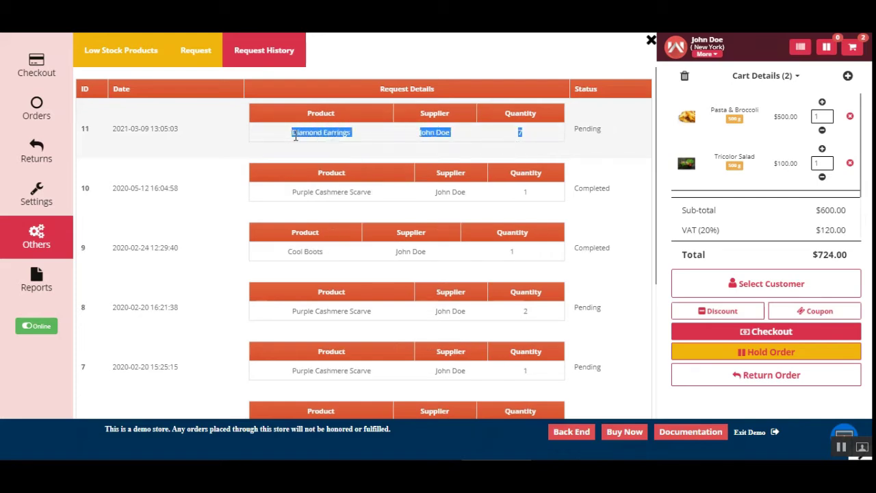
click(294, 134)
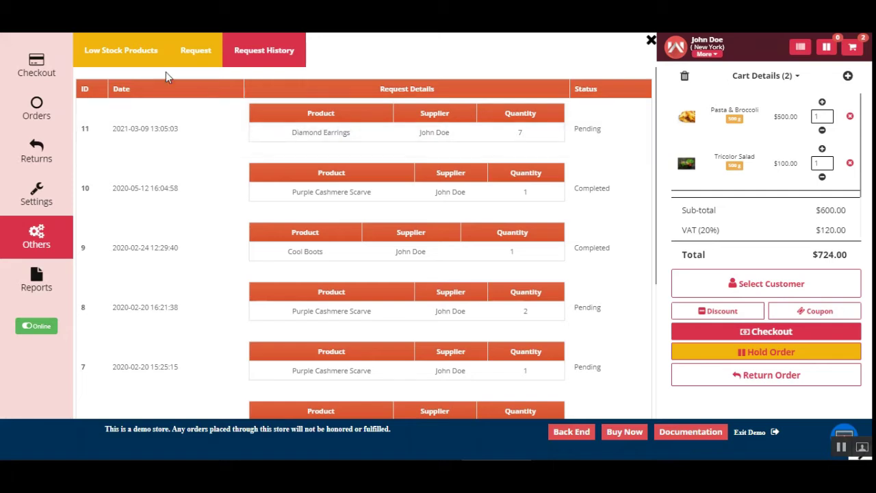
click(136, 54)
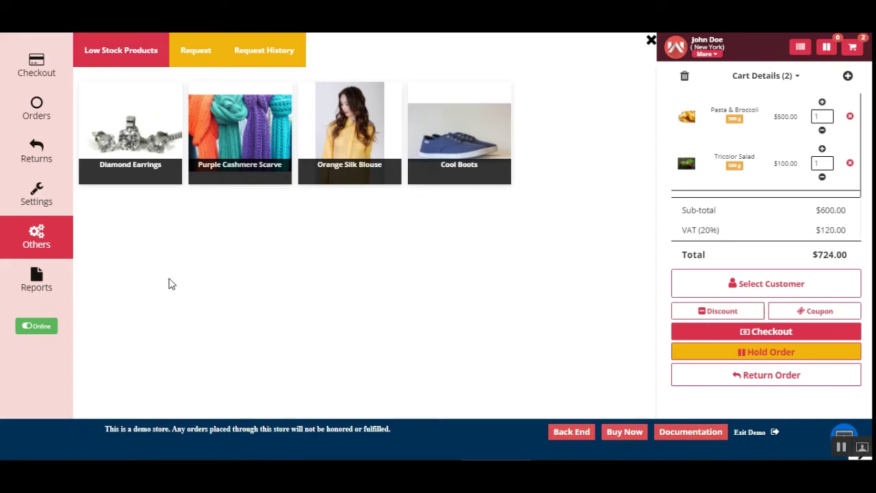
- Open the reports and examine the end of day figures, the customer, payment and product charts, and the monthly sales graph
click(35, 281)
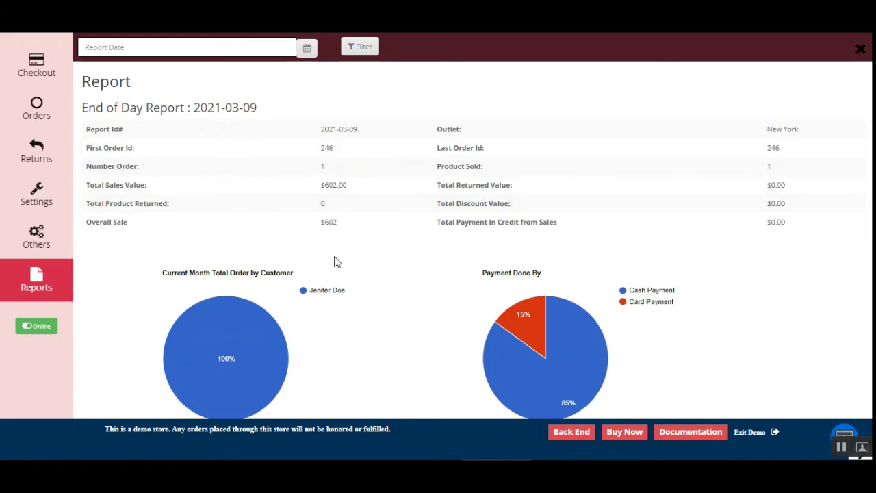
double_click(109, 147)
drag(100, 166, 169, 204)
click(135, 205)
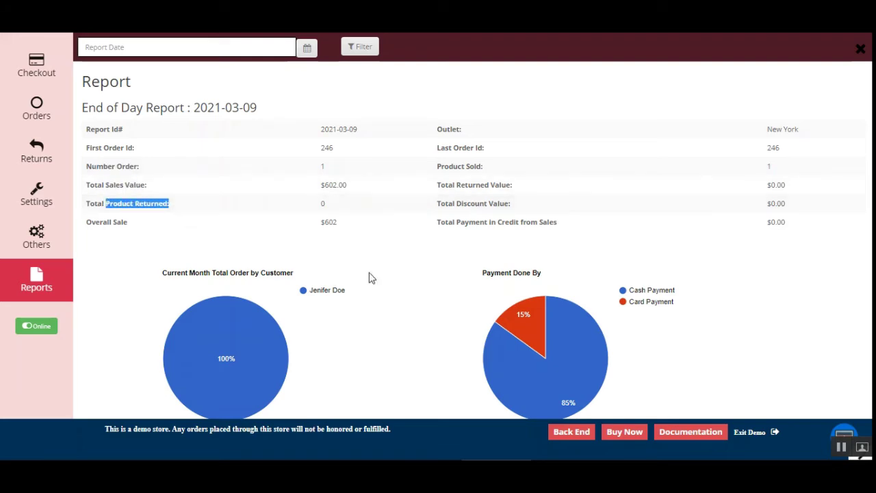
click(867, 234)
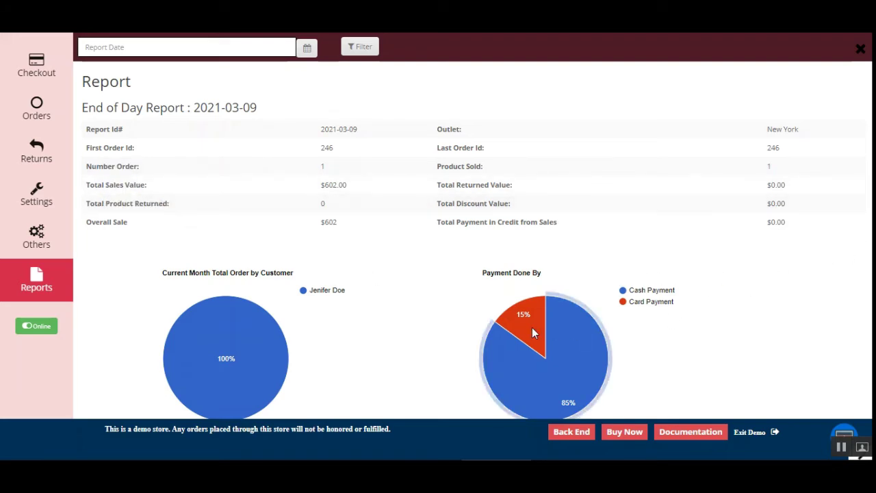
scroll(506, 328, down, 3)
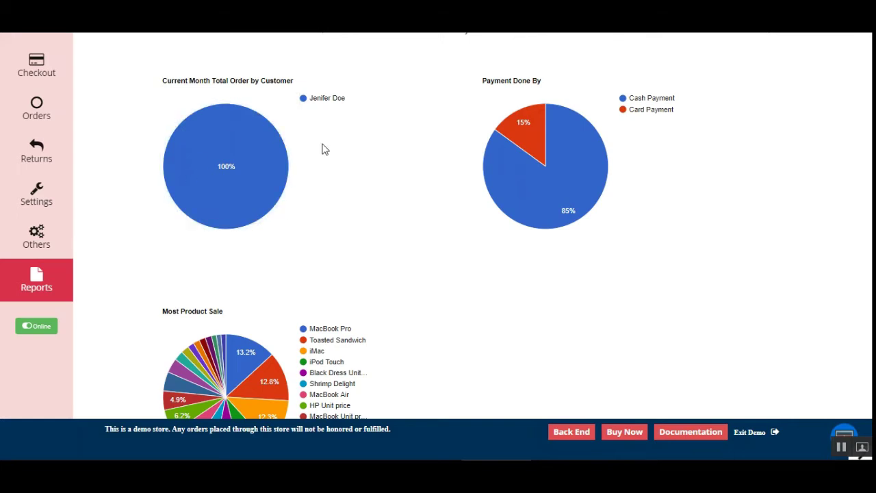
scroll(588, 301, down, 4)
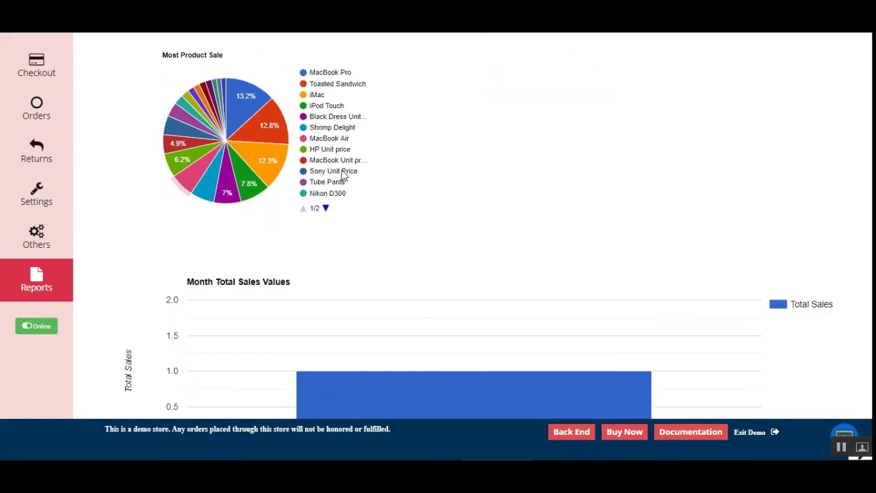
mouse_move(250, 173)
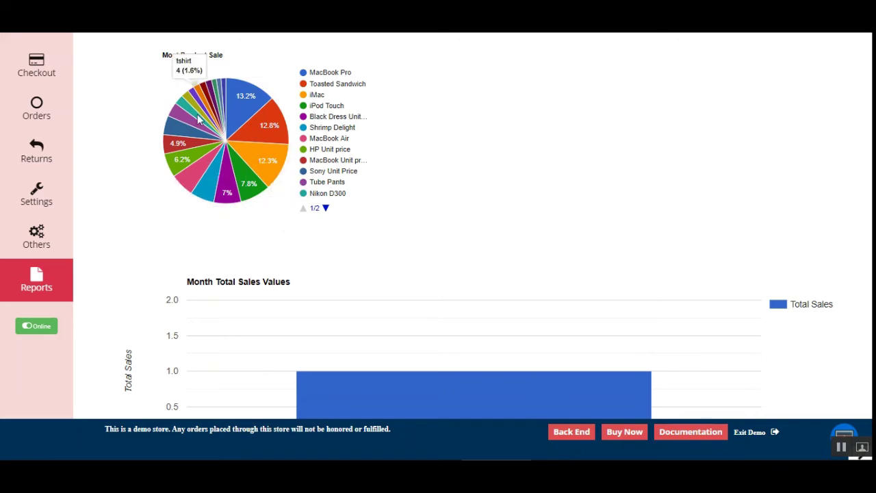
scroll(207, 322, down, 1)
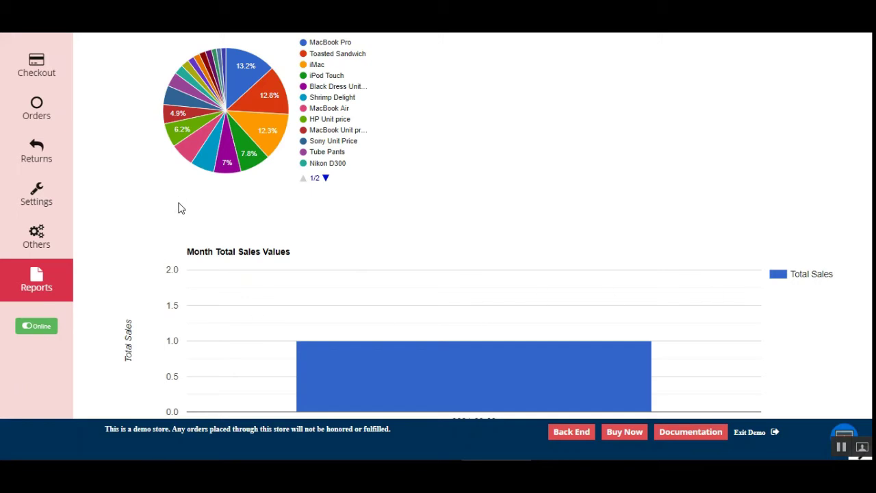
scroll(179, 205, up, 10)
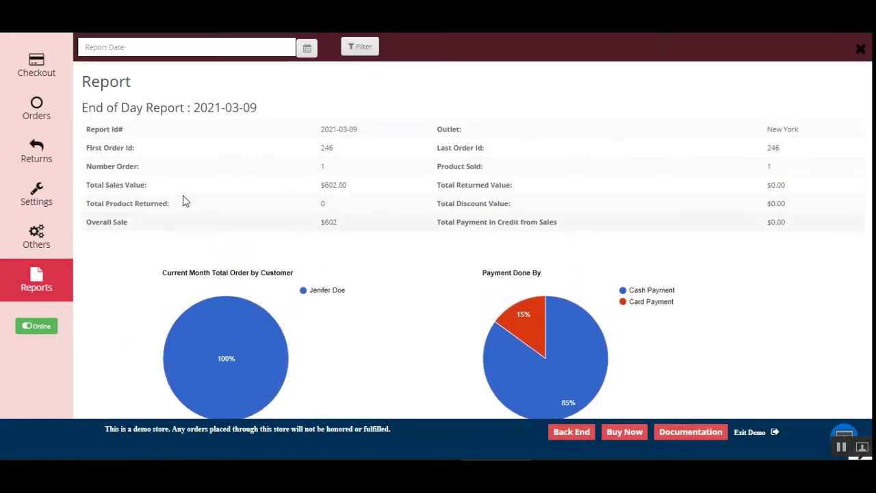
- Filter the end of day report by the date 2021-03-04, and return to the product catalogue
click(363, 47)
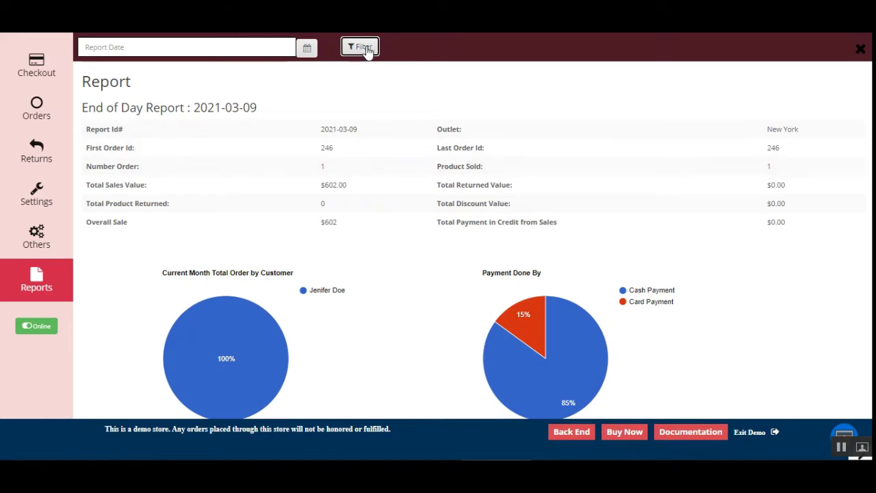
click(306, 47)
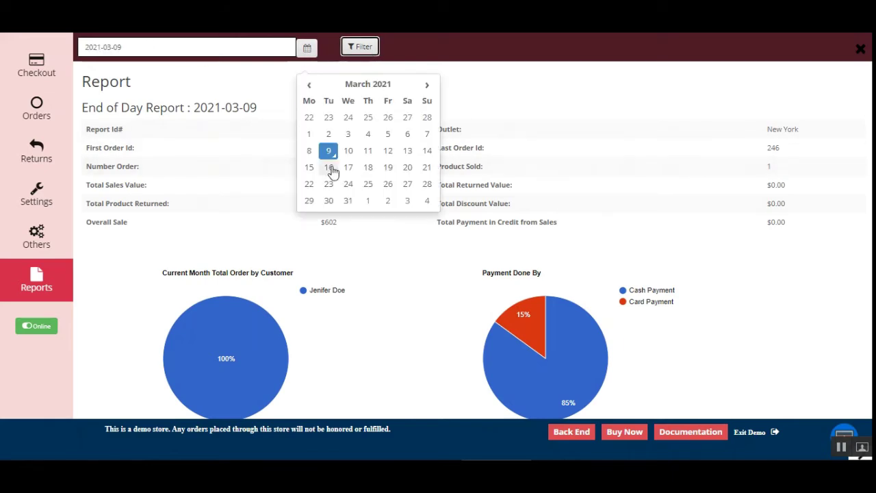
click(367, 134)
click(363, 51)
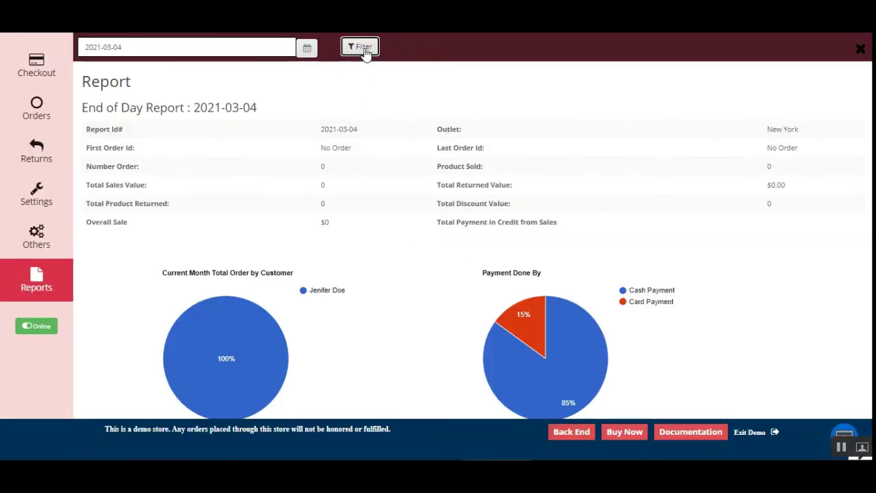
click(41, 76)
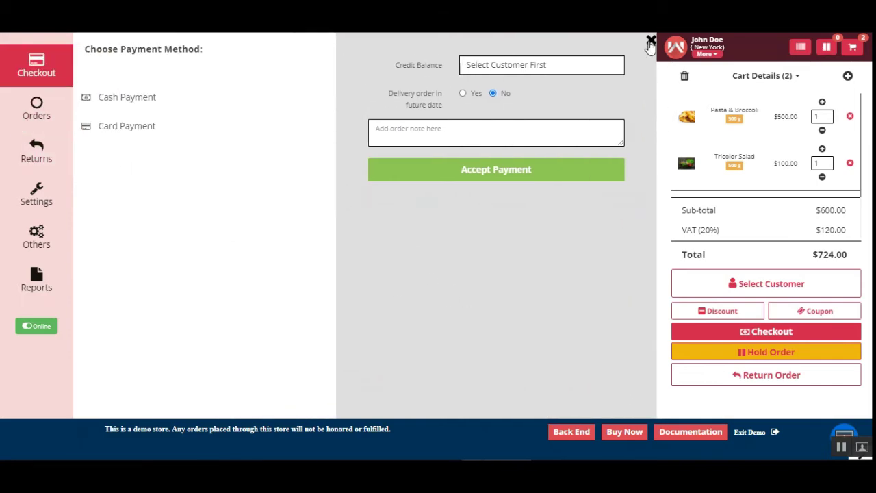
click(651, 40)
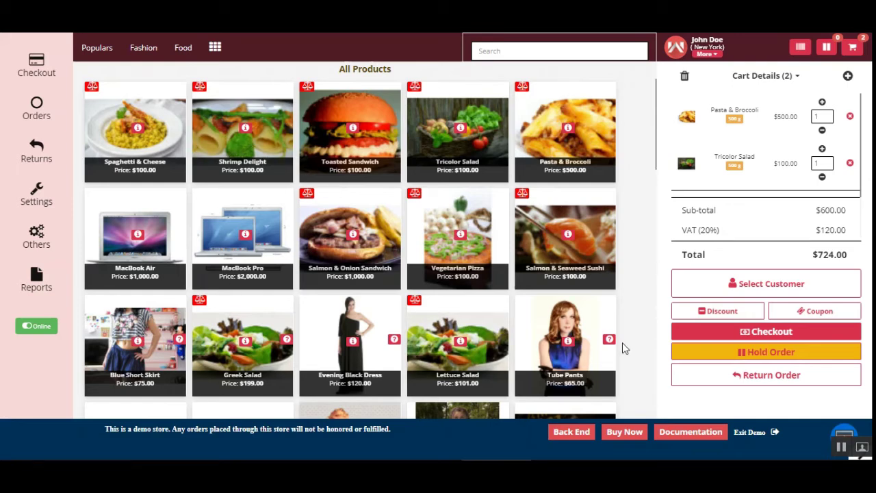
- Apply a fixed discount of $40 to the cart, and check the discount line in the cart totals
click(722, 311)
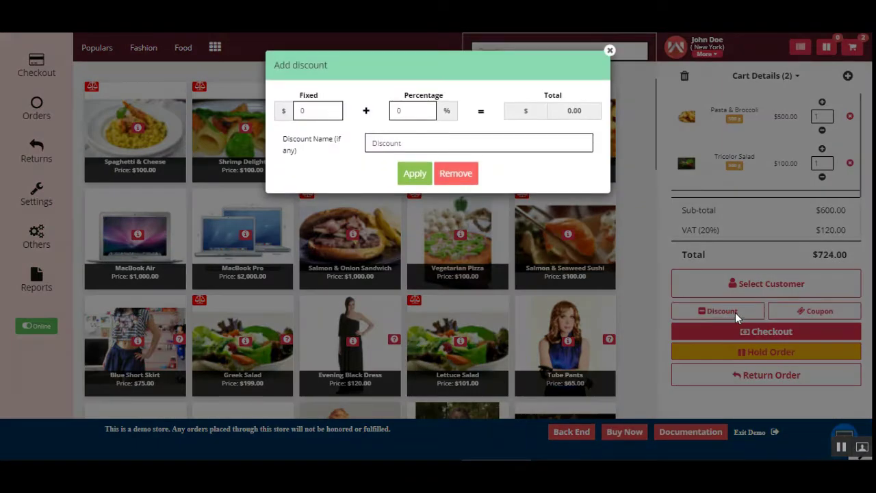
click(318, 109)
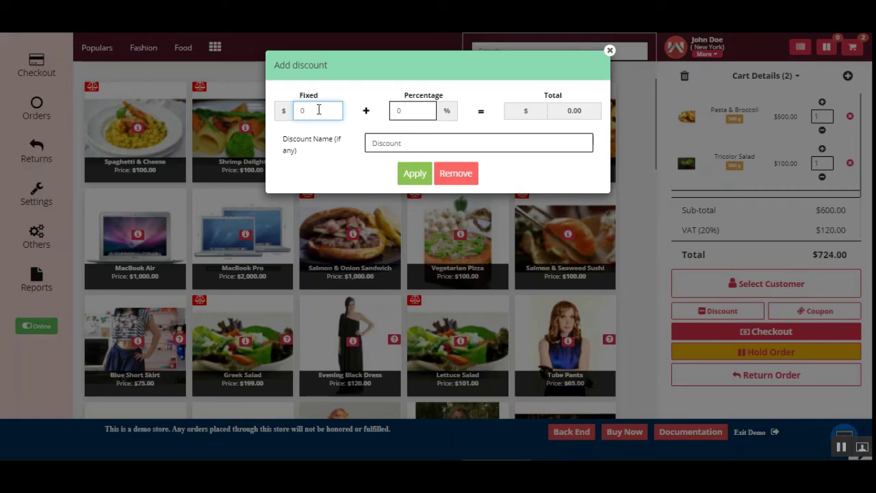
drag(318, 109, 260, 112)
text(40)
click(415, 174)
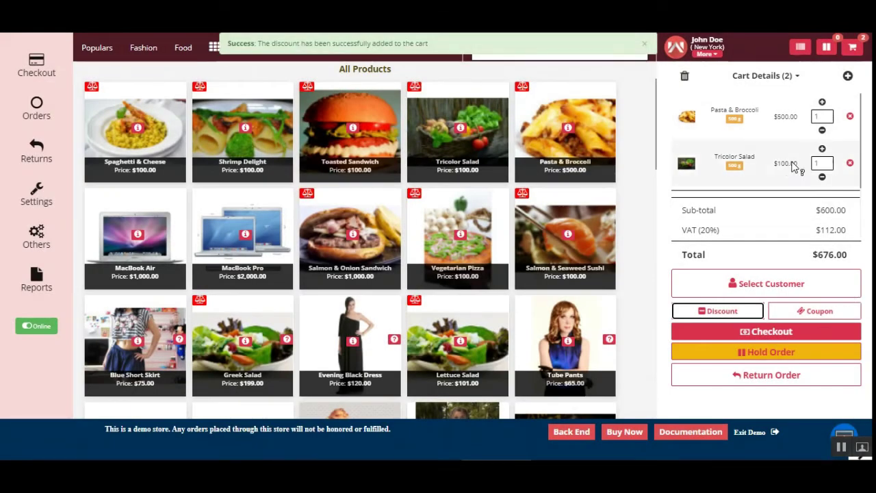
scroll(783, 168, down, 2)
drag(679, 195, 850, 205)
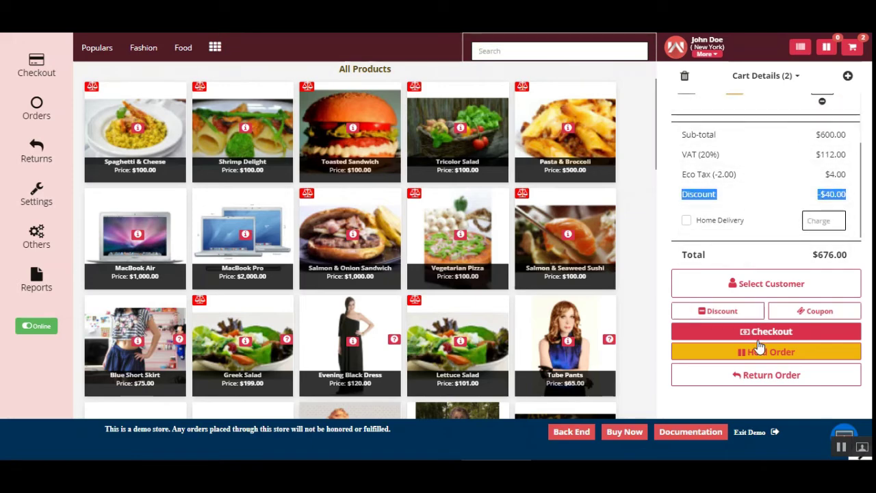
- View the coupon code form for the cart and close it without entering a code
click(830, 316)
click(449, 96)
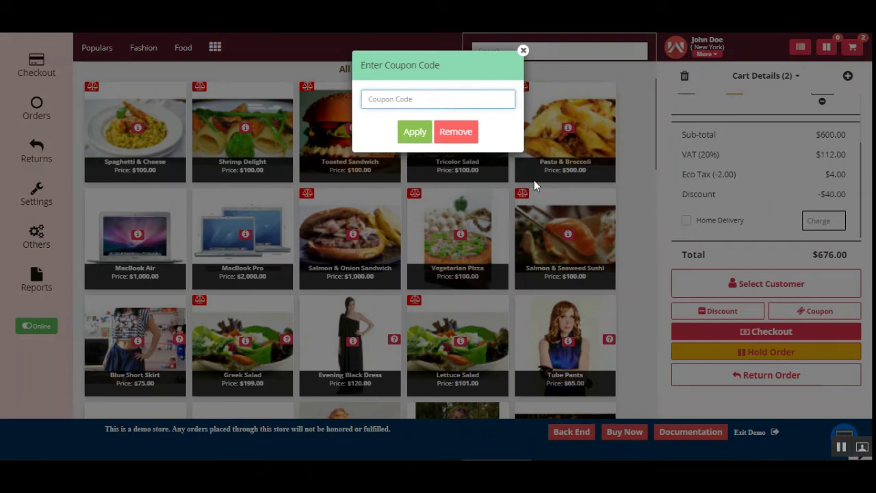
click(522, 50)
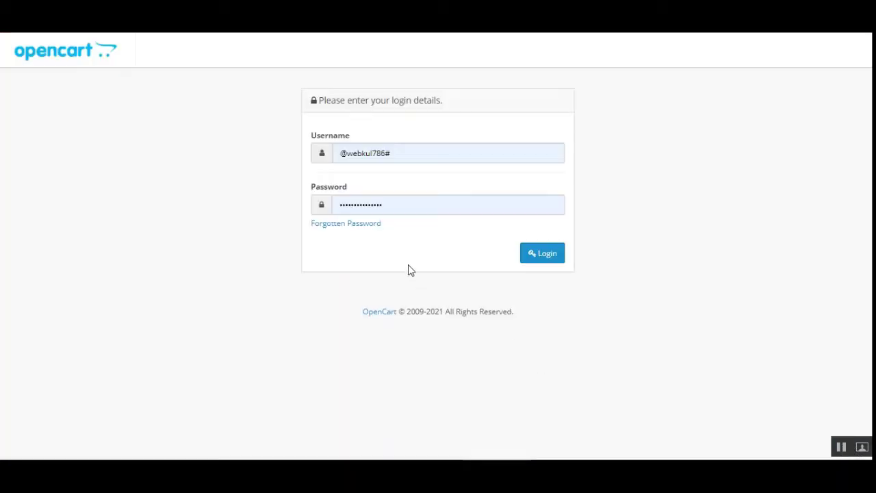
- Log in to the admin back end with the prefilled credentials and view the Point of Sale (POS) menu entries
click(542, 255)
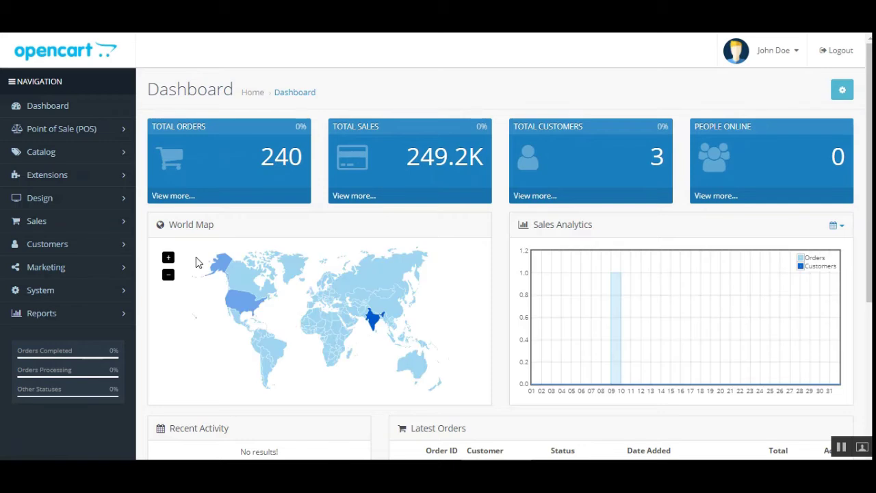
click(82, 131)
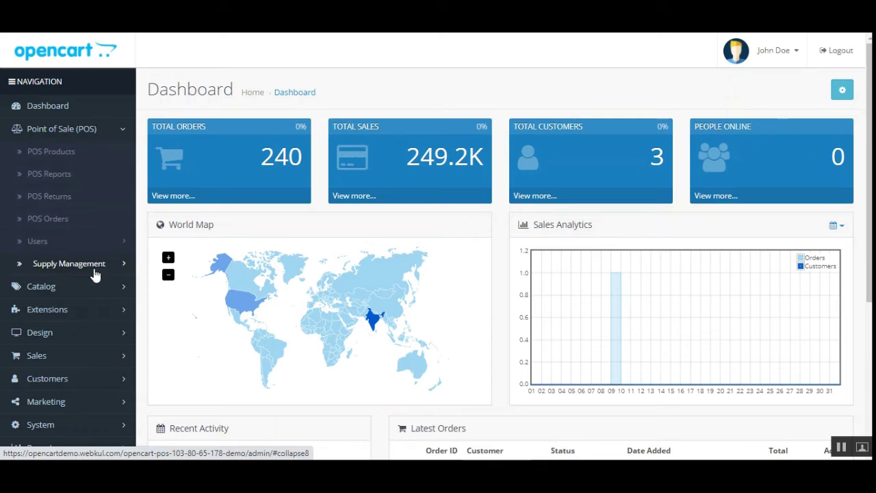
- List the extensions of type Modules and open the Point of Sale (POS) System module for editing
click(80, 313)
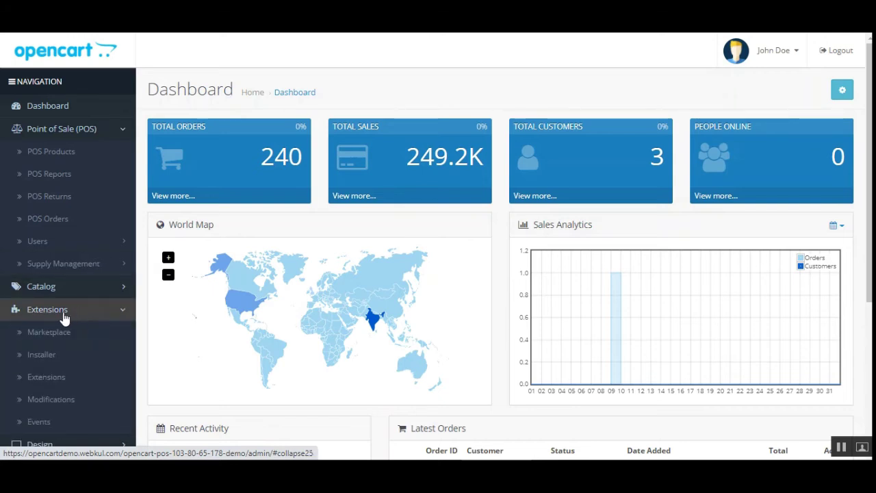
click(60, 384)
click(234, 205)
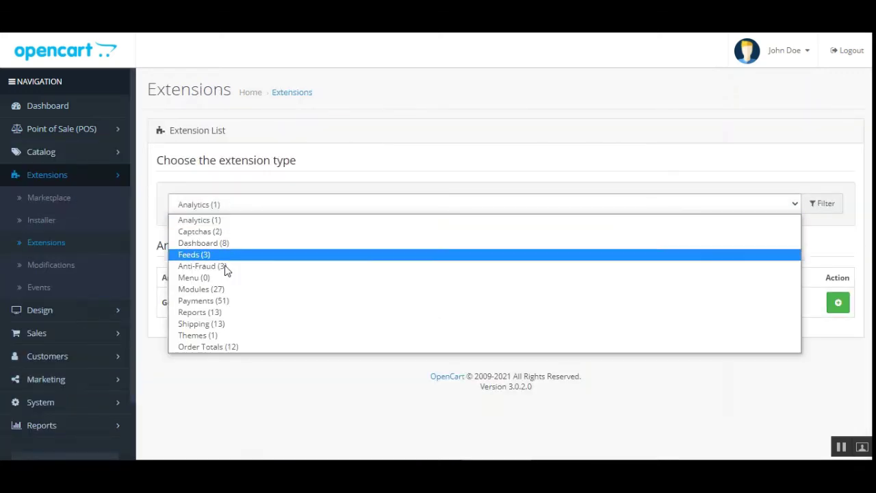
click(226, 289)
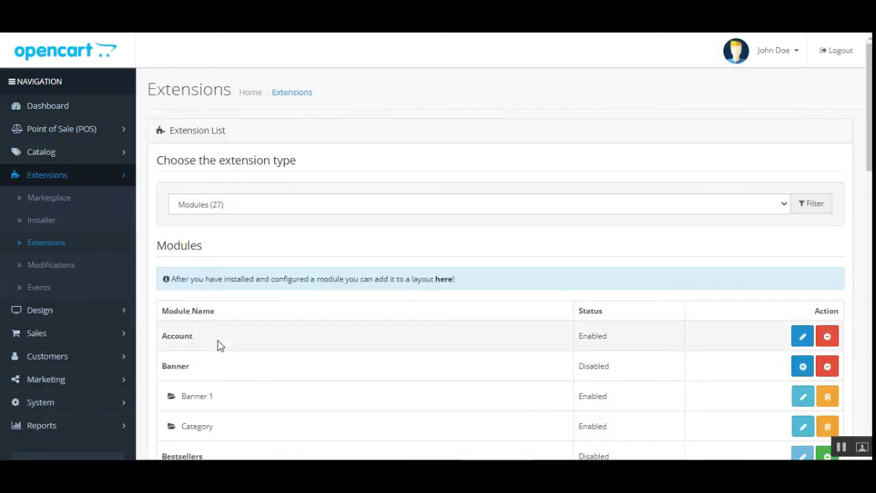
drag(866, 137, 852, 387)
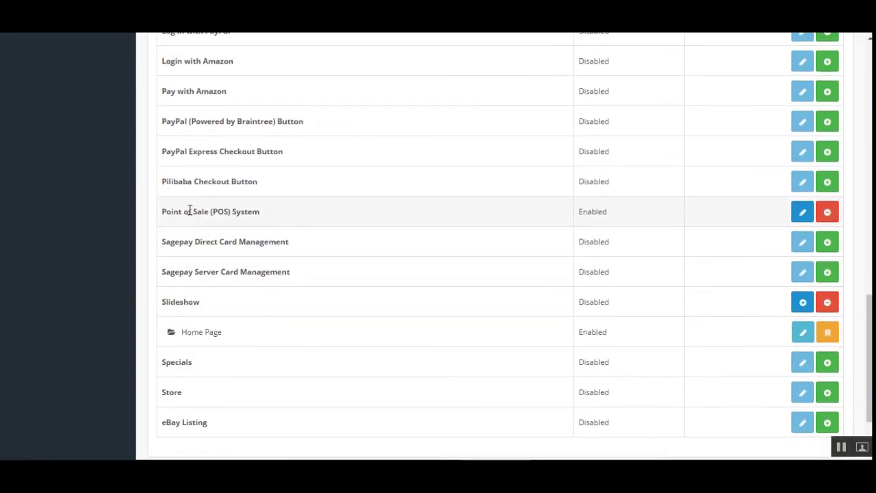
drag(189, 210, 274, 215)
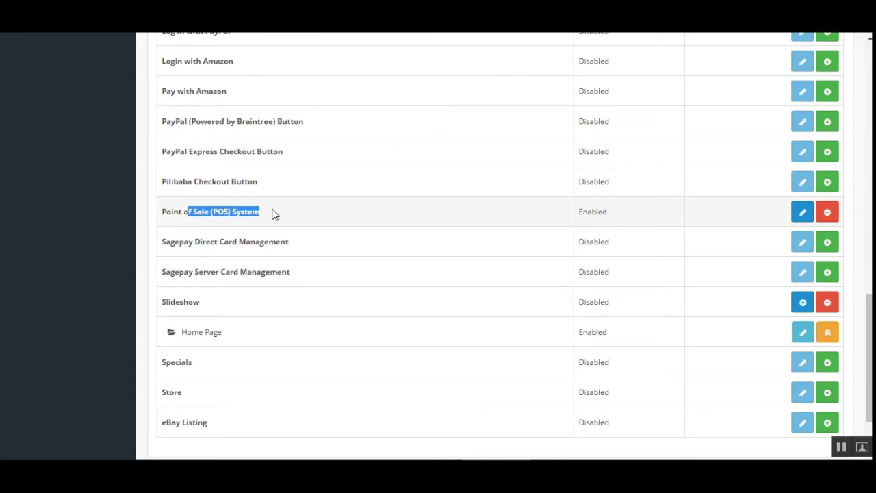
click(803, 214)
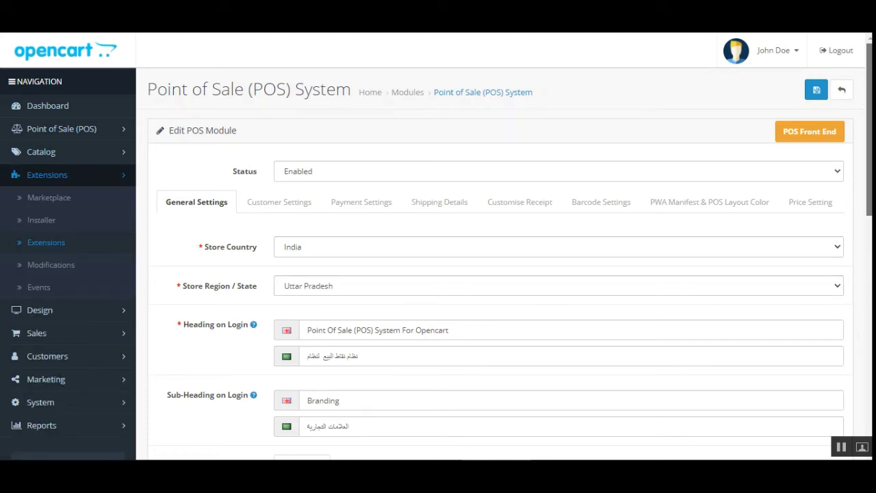
- Examine the module's customer, payment, shipping, receipt, barcode, PWA manifest and layout color, and price settings, and return to the general settings
click(296, 211)
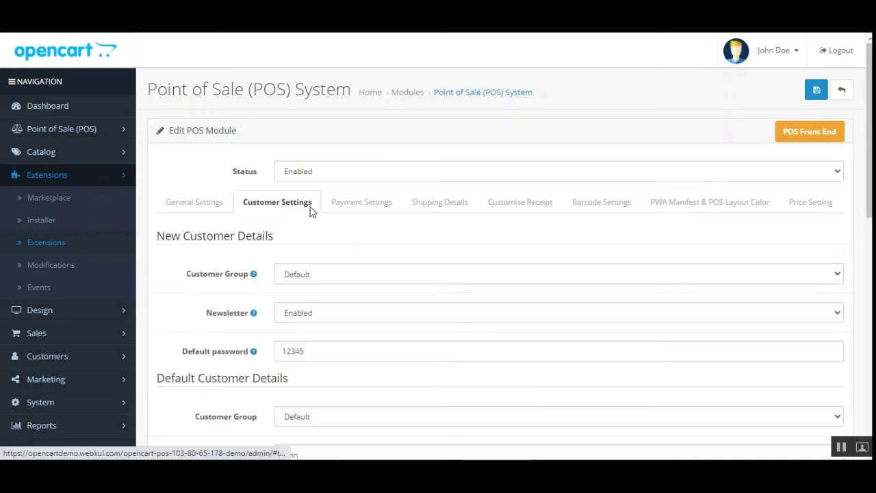
click(360, 208)
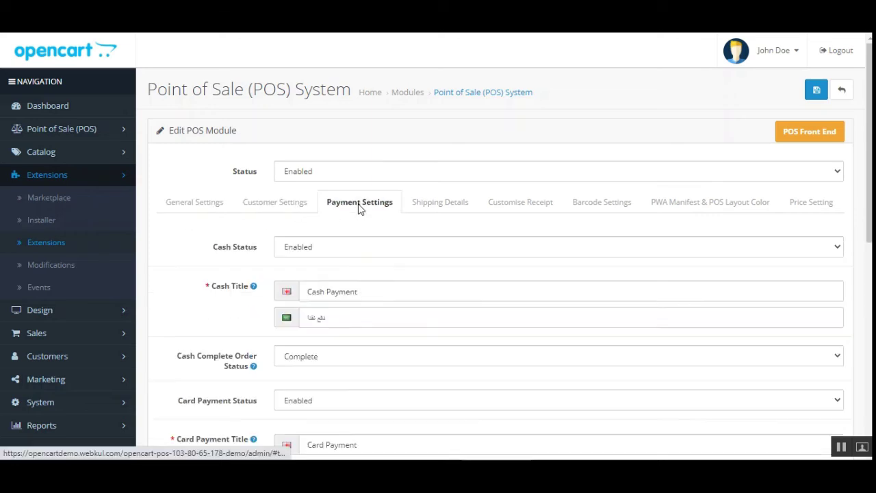
click(443, 213)
click(531, 215)
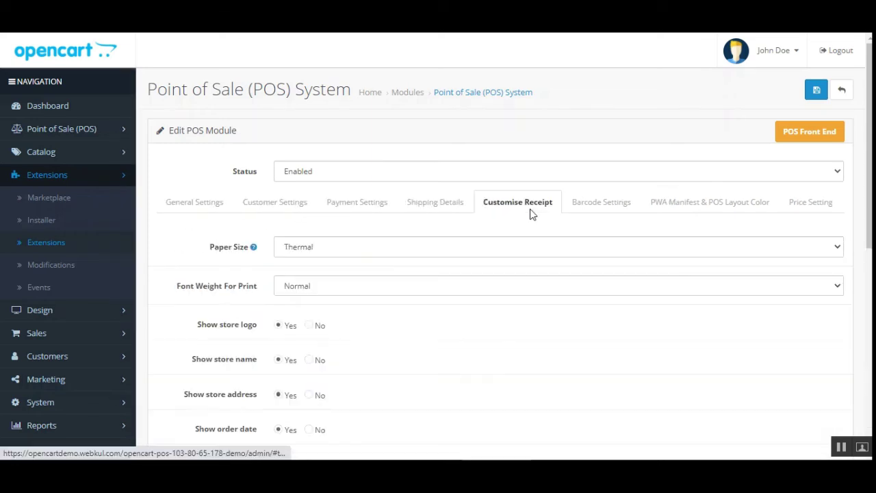
click(608, 210)
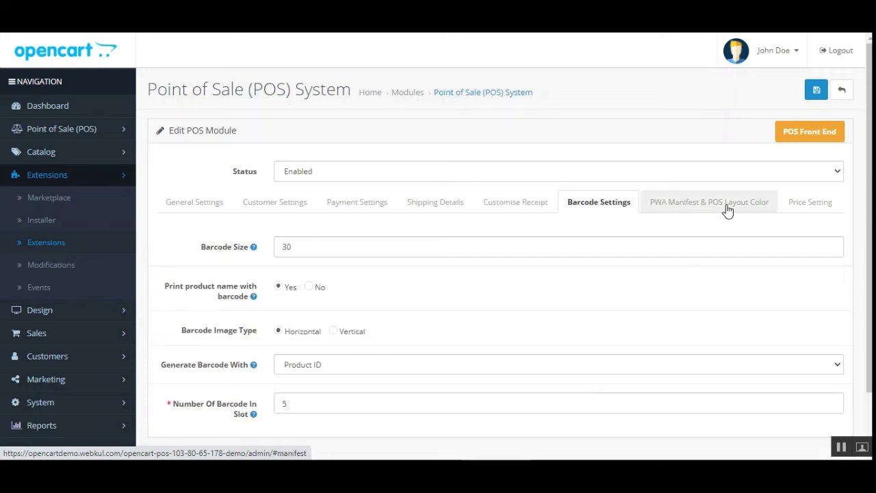
click(729, 209)
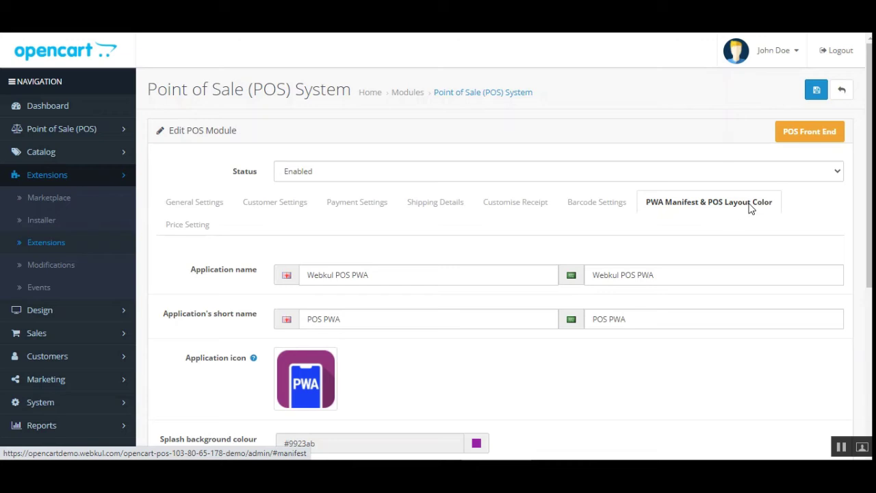
click(195, 226)
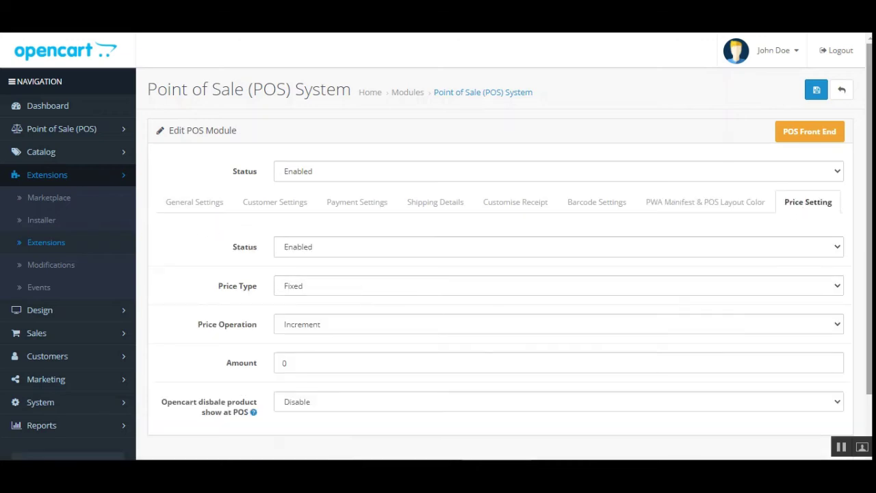
scroll(499, 274, down, 2)
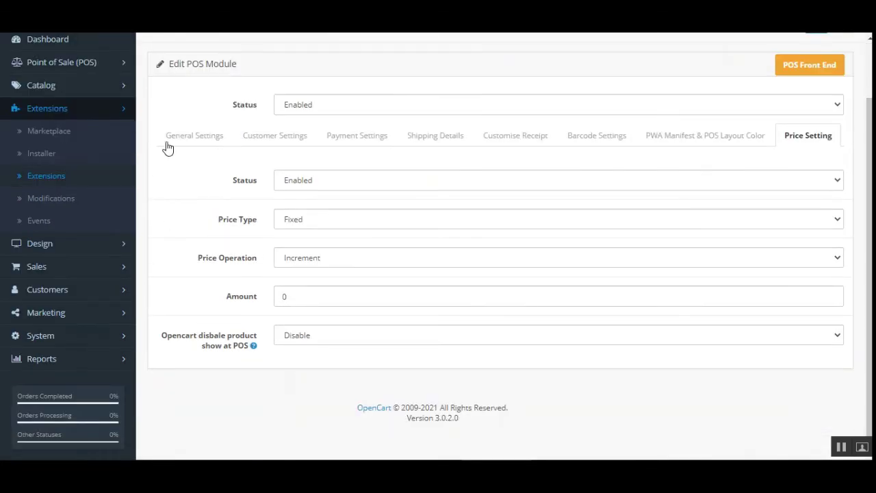
scroll(500, 274, up, 2)
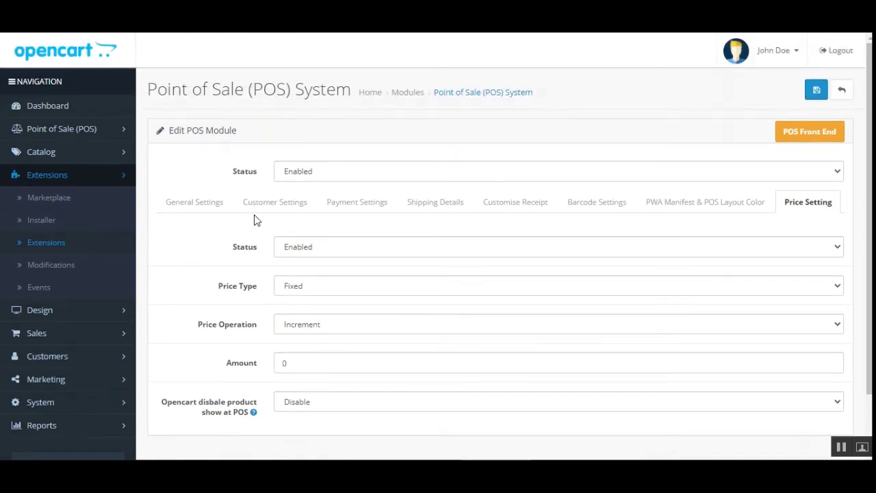
click(220, 205)
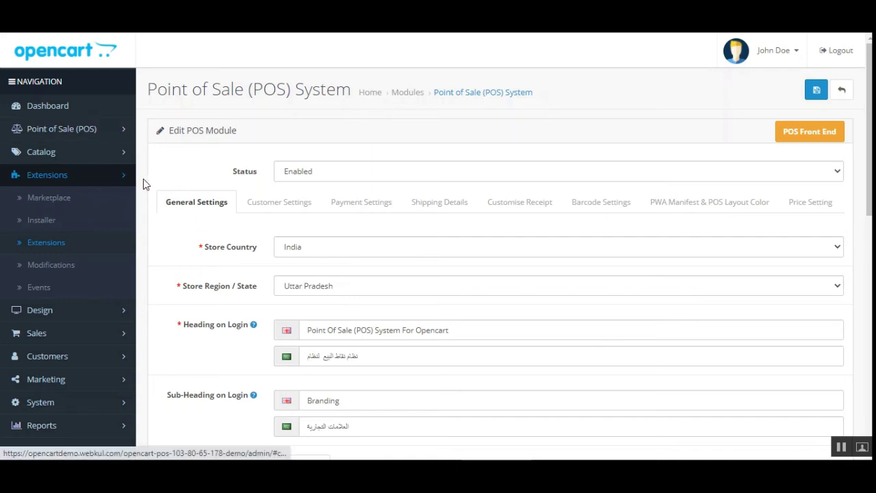
- Open the POS Products page in a new browser tab and look through the product list with its barcodes and quantities
click(122, 130)
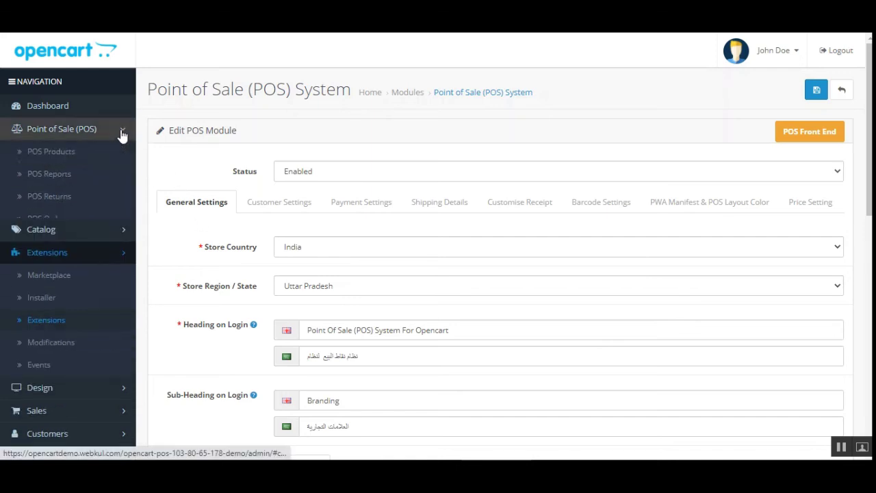
right_click(66, 156)
click(97, 165)
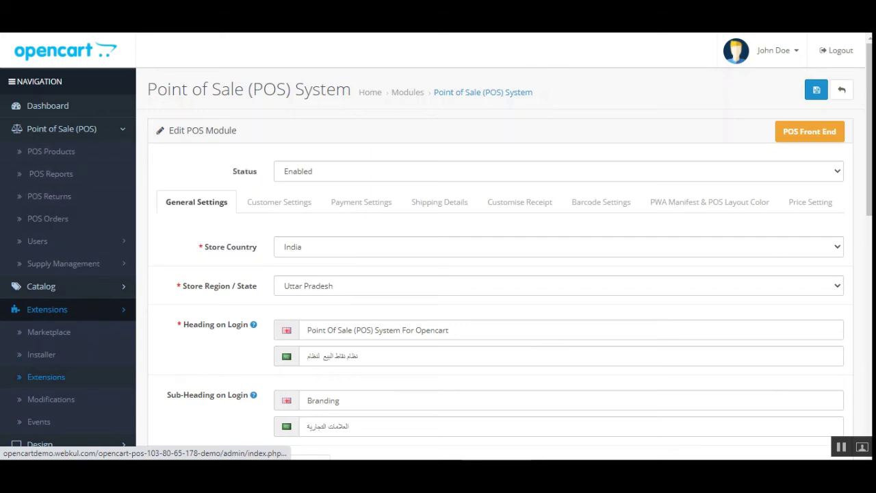
key(ctrl+Tab)
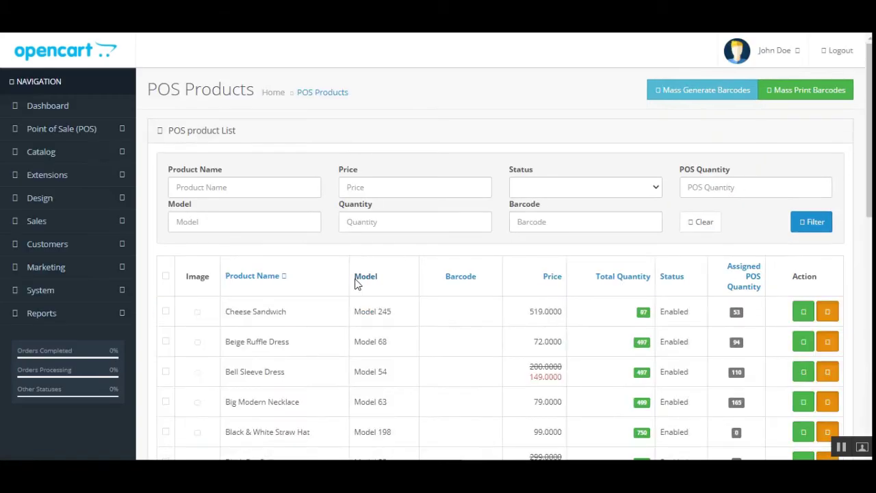
scroll(869, 203, down, 2)
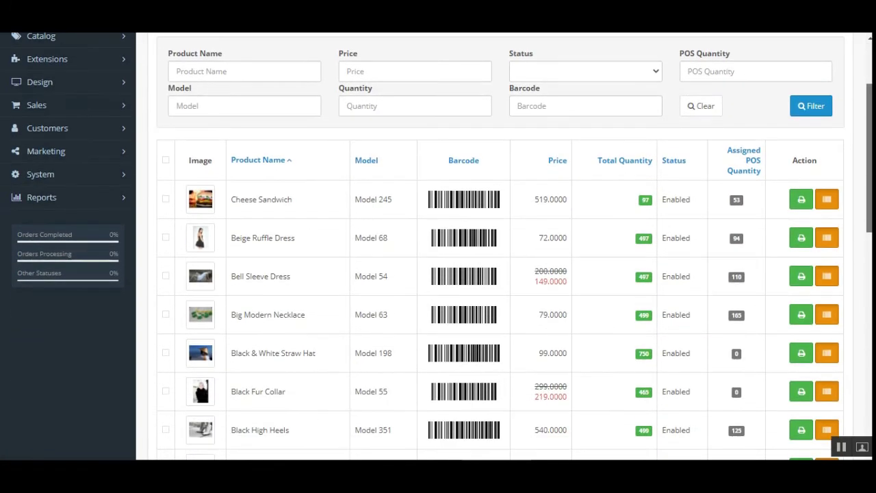
scroll(499, 246, down, 6)
scroll(500, 246, up, 8)
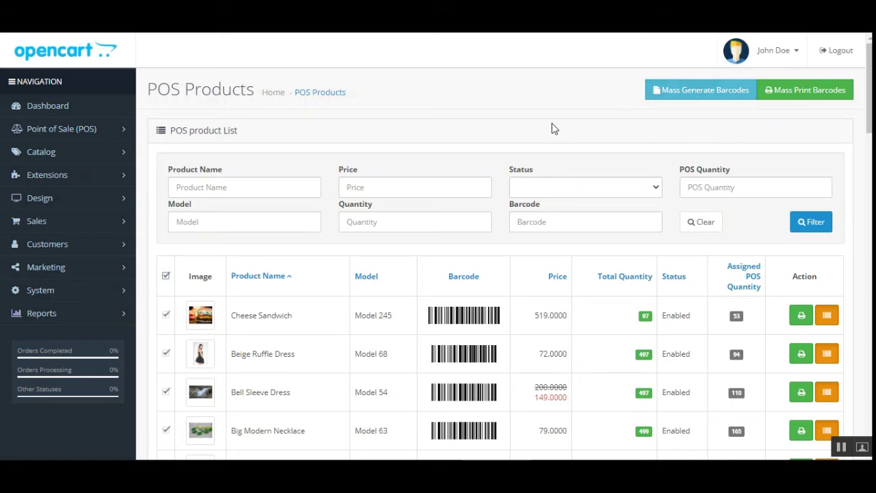
- Generate the barcode for the Cheese Sandwich product in the POS product list
scroll(819, 135, down, 3)
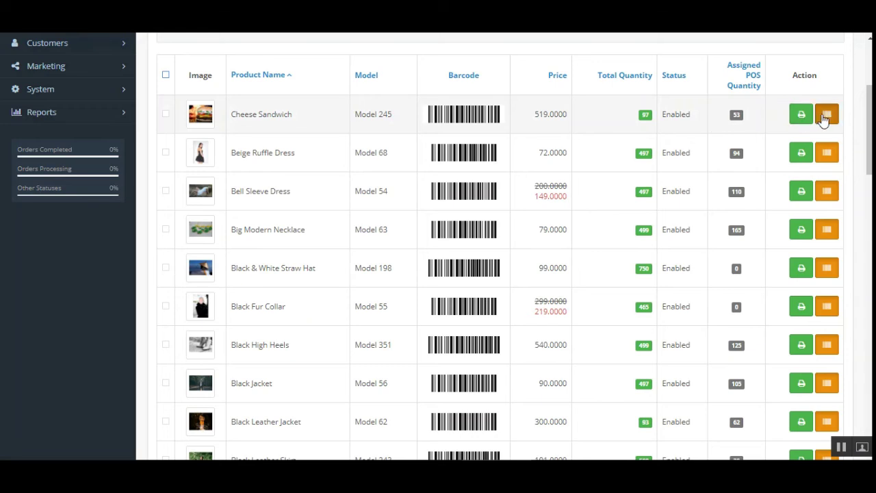
click(826, 117)
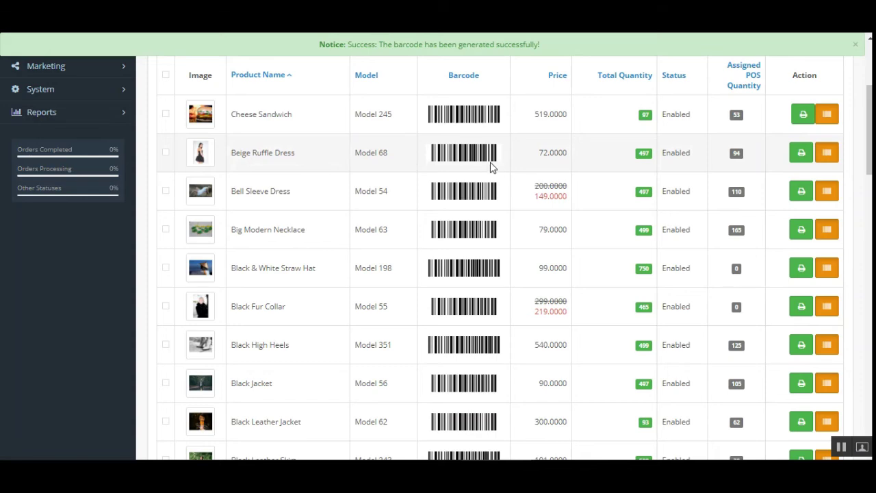
click(828, 114)
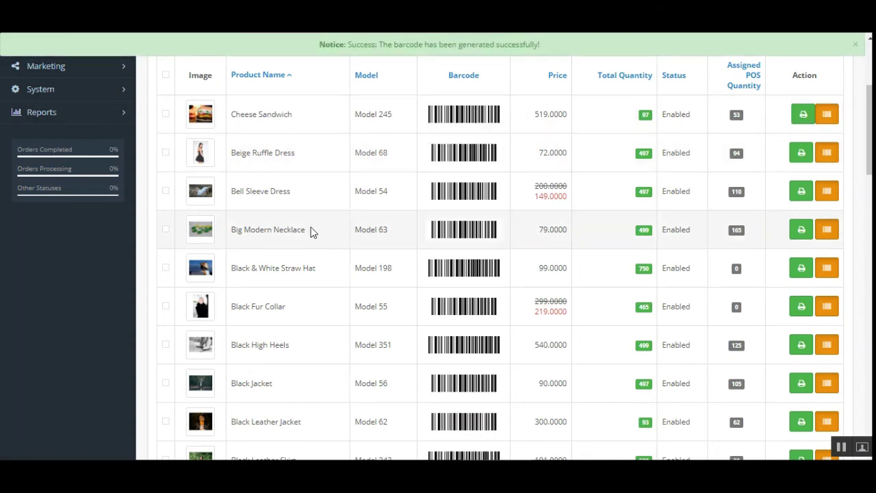
scroll(152, 270, up, 3)
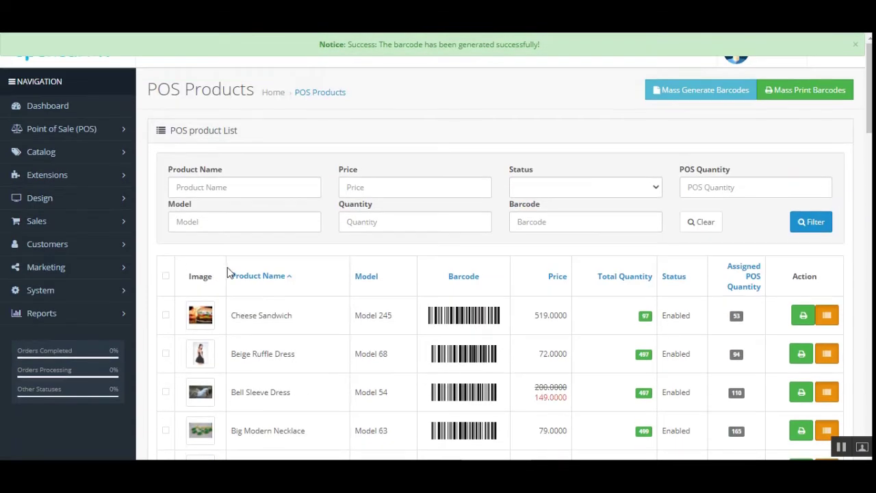
- Open the POS Reports page and view the product report by outlet and supplier
click(81, 129)
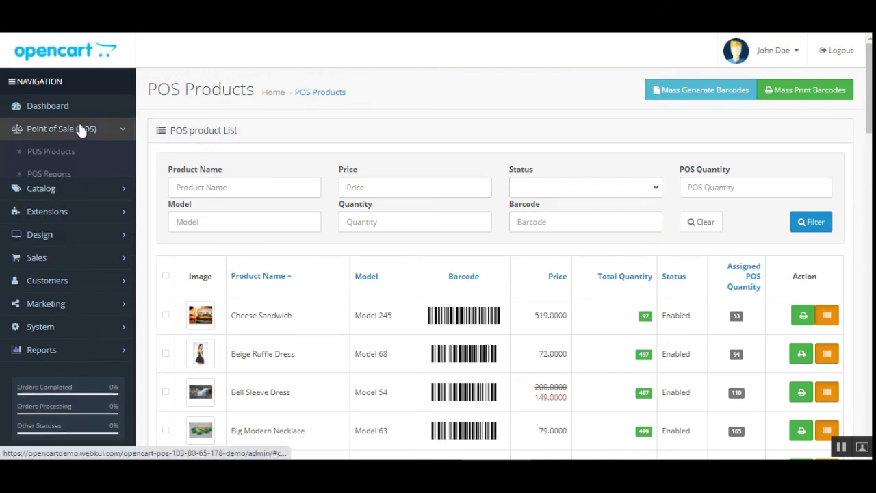
click(55, 173)
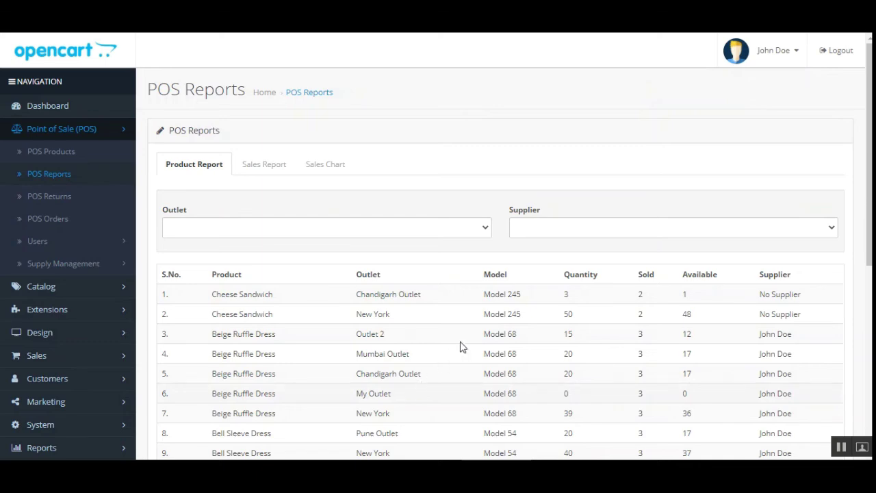
mouse_move(869, 137)
mouse_down()
mouse_move(869, 314)
mouse_move(868, 133)
mouse_up()
- Look through the POS sales report, including its filters and the list of orders
click(264, 164)
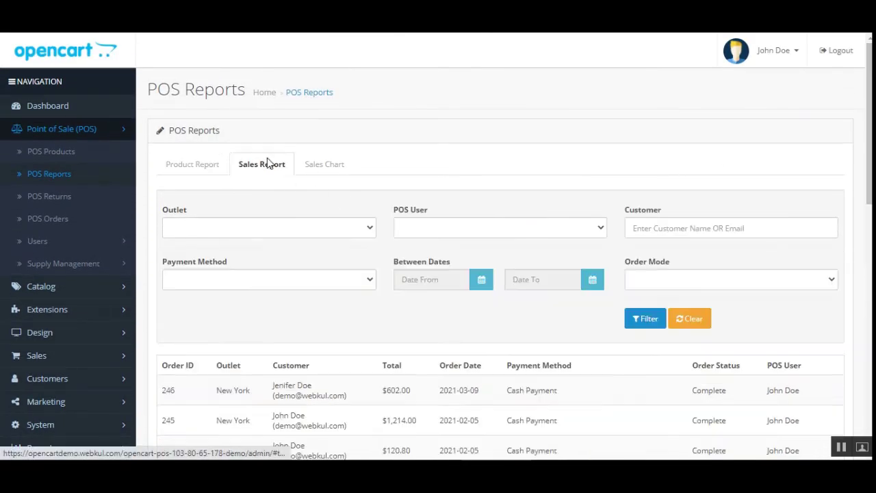
scroll(571, 229, down, 3)
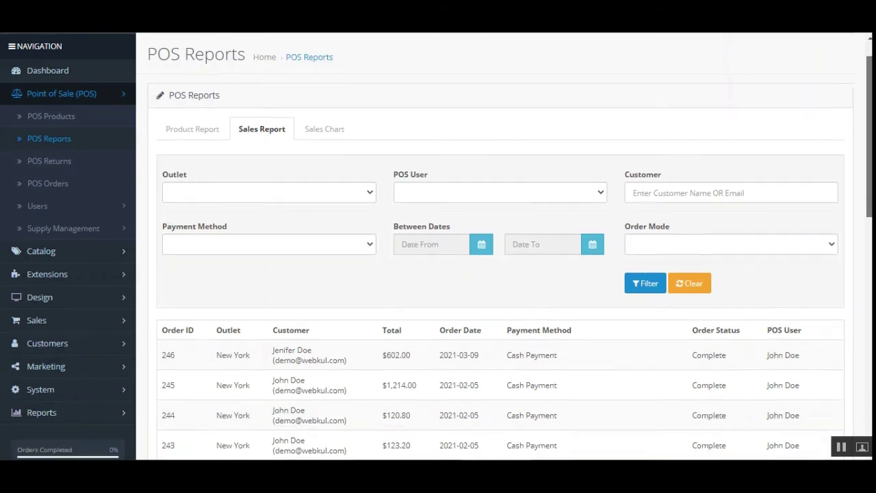
scroll(503, 247, down, 4)
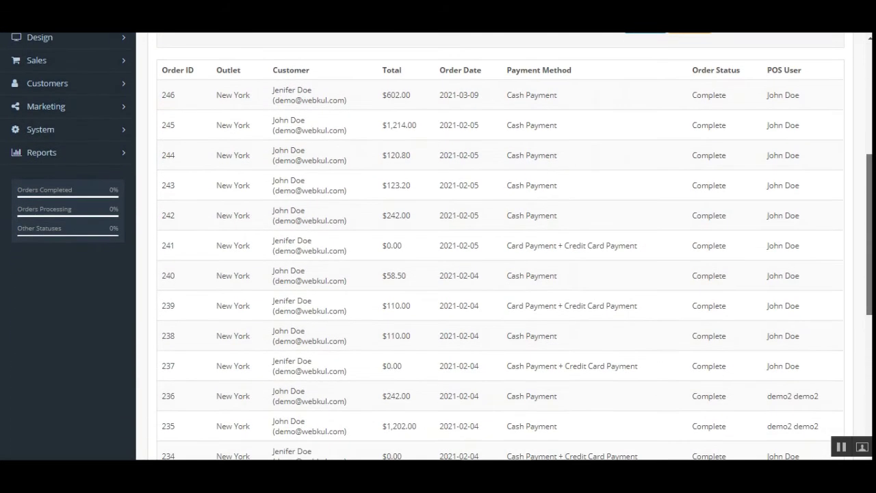
scroll(566, 294, up, 7)
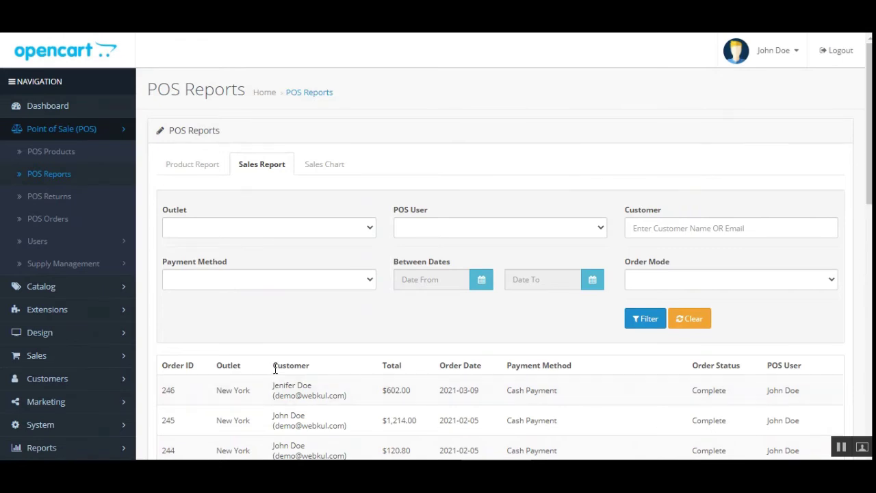
scroll(754, 272, down, 1)
scroll(806, 166, up, 1)
- View the sales chart report with its end of day figures, customer and payment charts, and monthly sales graph
click(324, 176)
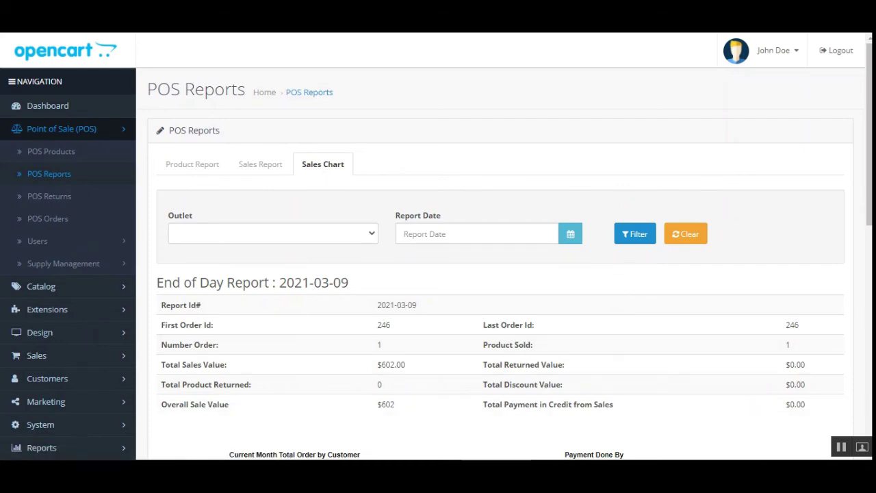
scroll(869, 371, down, 6)
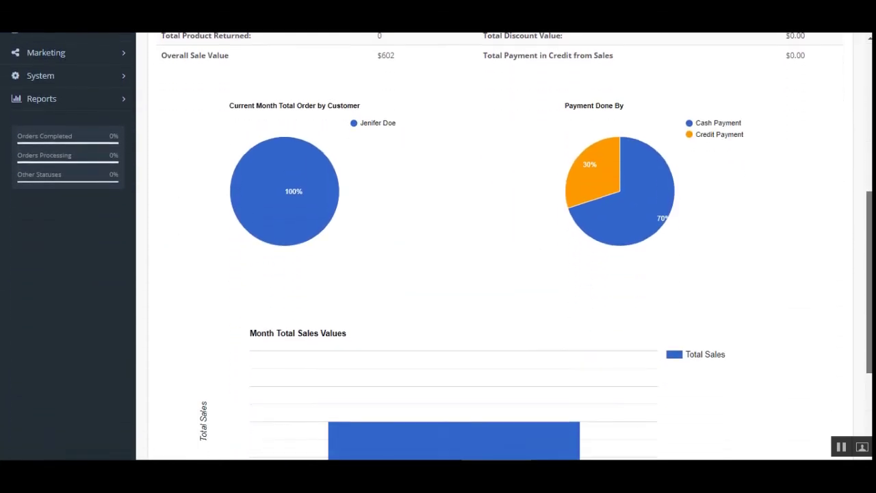
scroll(869, 372, up, 6)
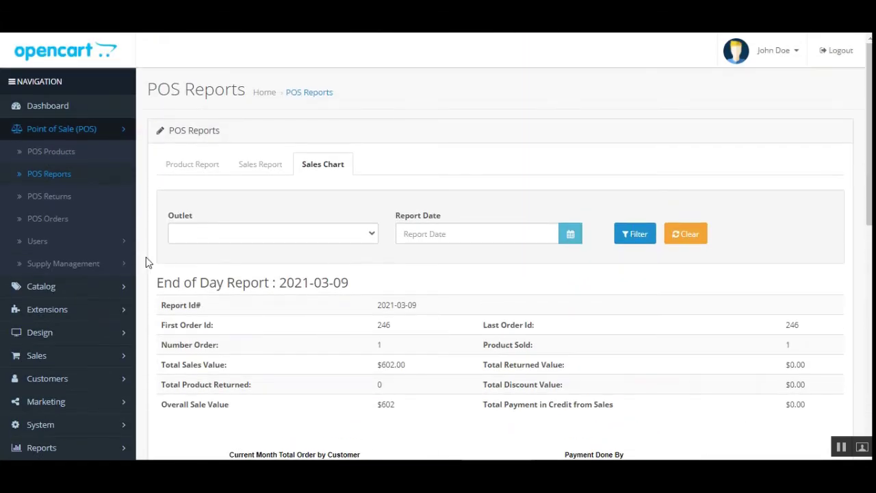
- Open the POS Returns page and look through the list of product returns and its filters
click(60, 205)
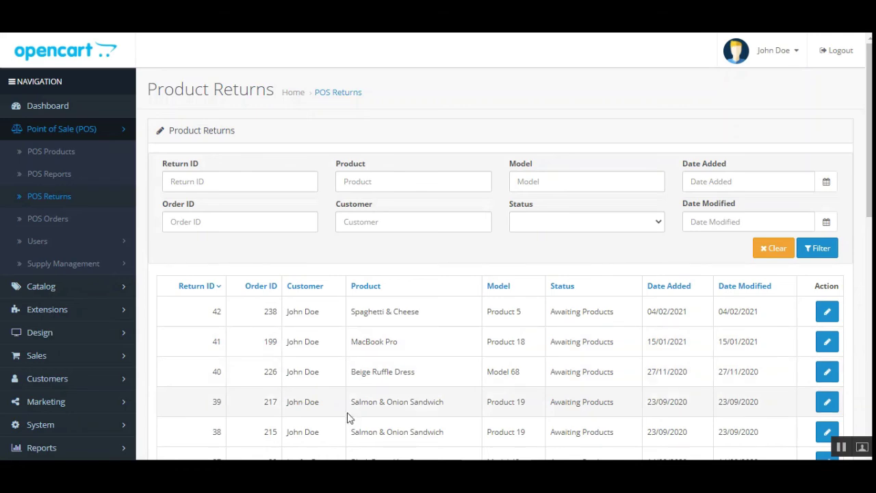
scroll(397, 314, down, 3)
scroll(438, 274, down, 4)
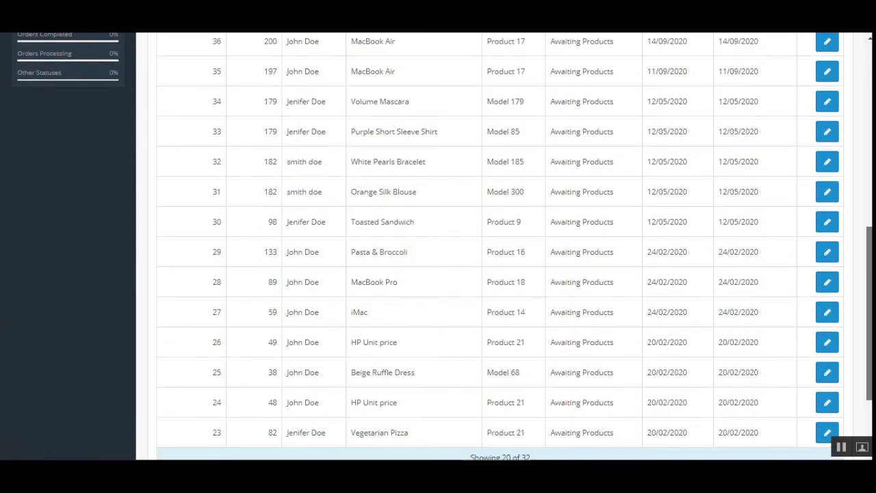
scroll(438, 274, up, 7)
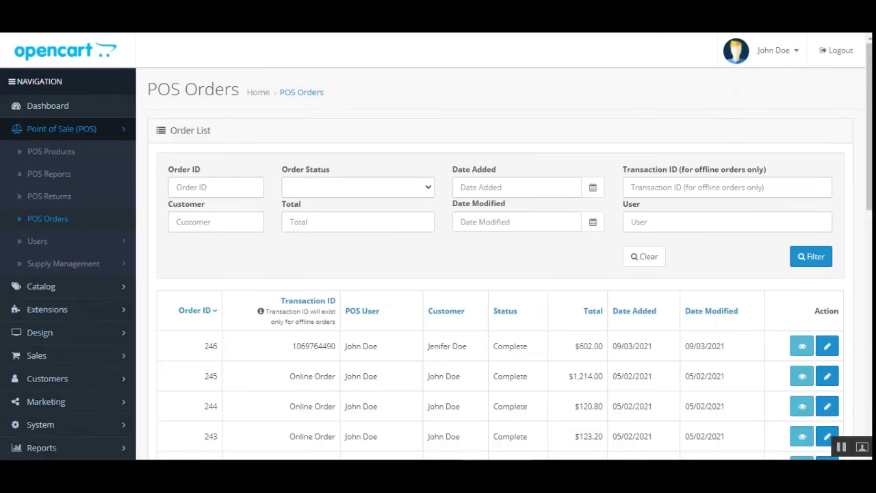
- Look through the POS Orders page, including its filters and the list of online and offline orders
scroll(438, 274, down, 6)
scroll(438, 274, up, 2)
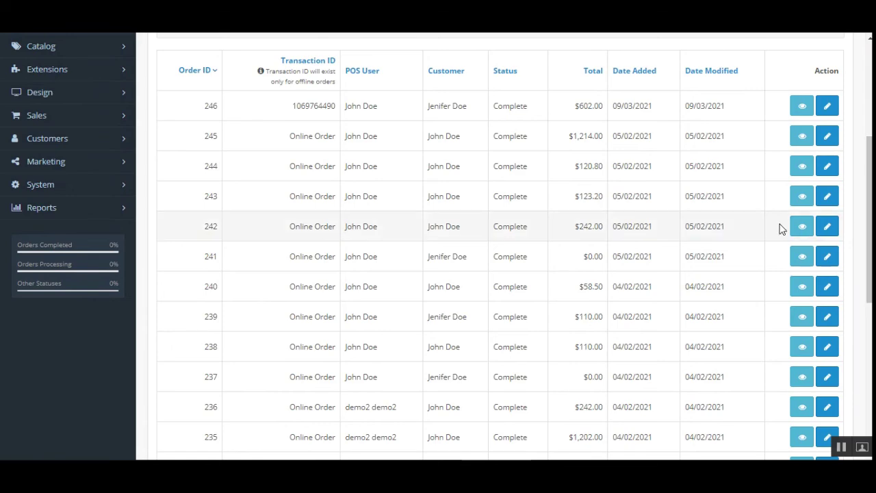
scroll(780, 226, down, 5)
scroll(780, 226, up, 5)
scroll(394, 412, up, 3)
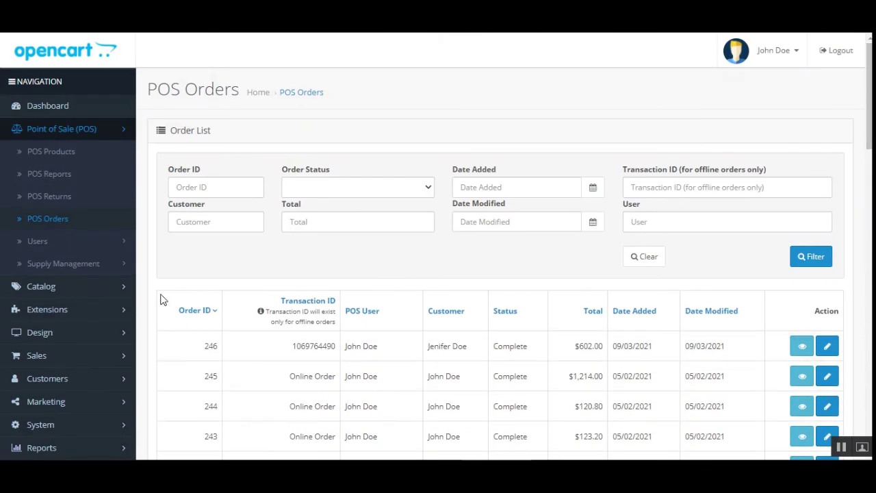
- Open the POS Users and POS Outlets pages in separate browser tabs and go to the form for adding a user
click(93, 244)
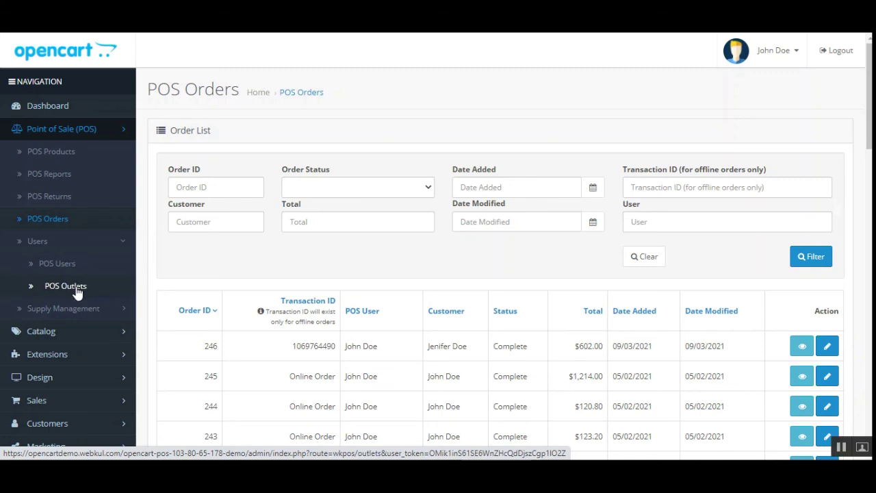
right_click(75, 267)
right_click(68, 288)
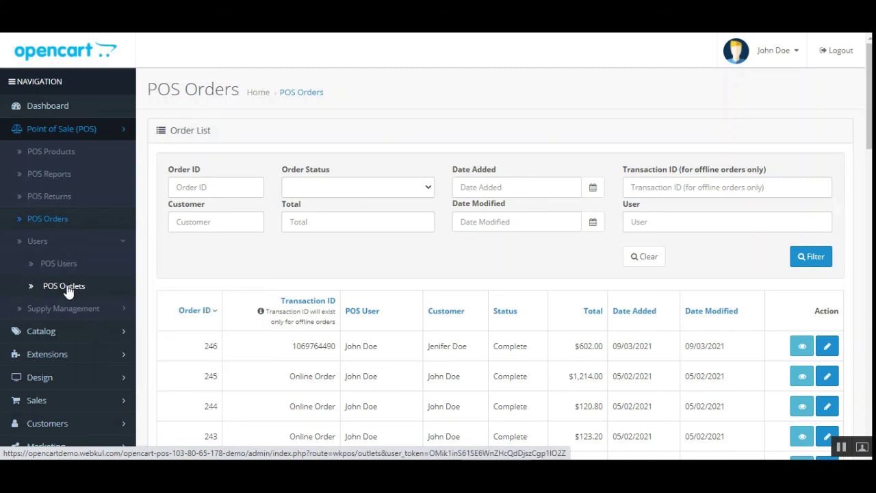
right_click(68, 288)
click(100, 296)
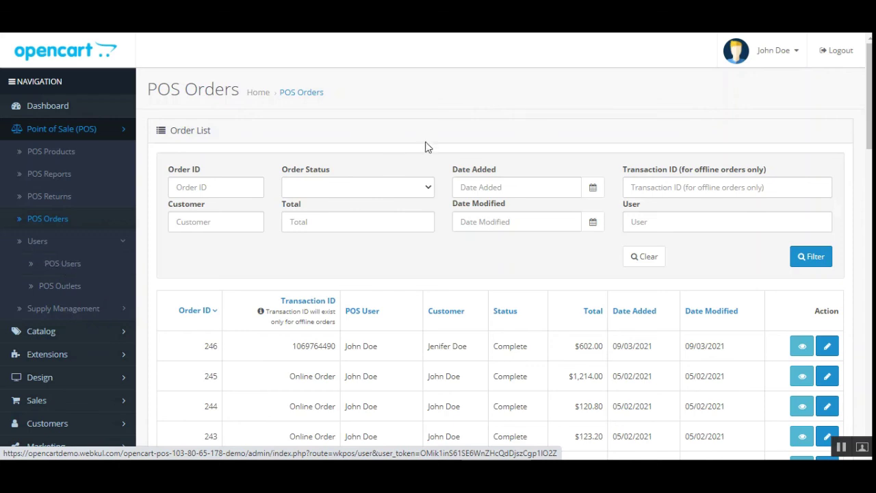
key(ctrl+Tab)
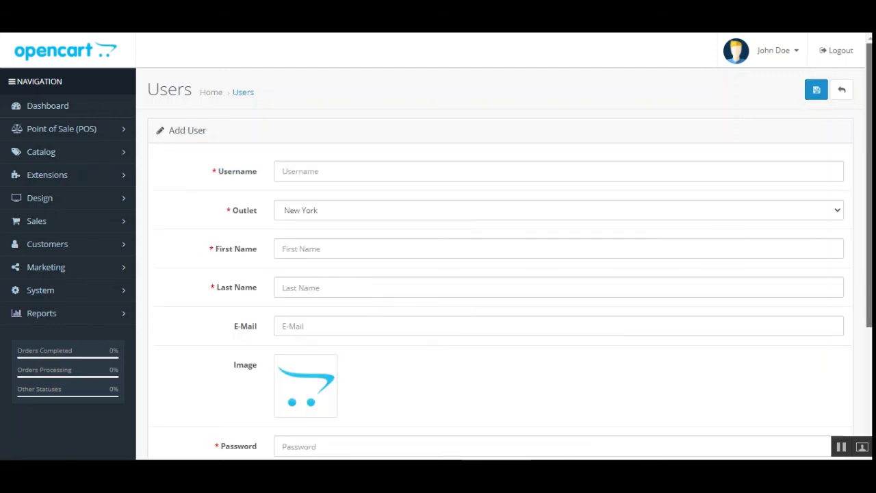
- Examine the Add User form, including the available outlets and the name, image, password and status fields
click(339, 176)
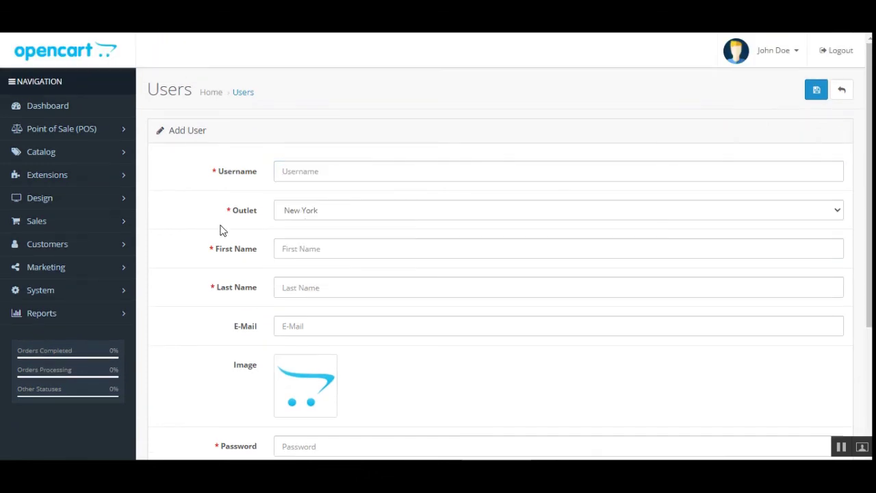
click(313, 212)
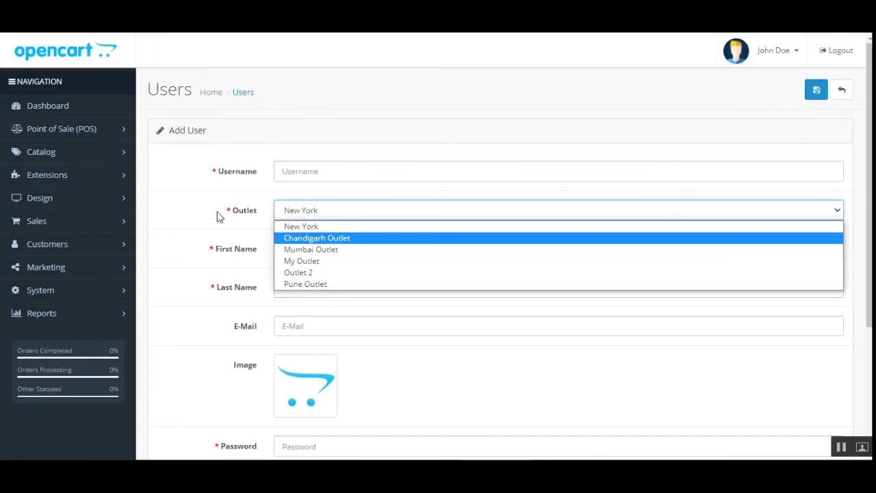
click(190, 211)
scroll(863, 334, down, 2)
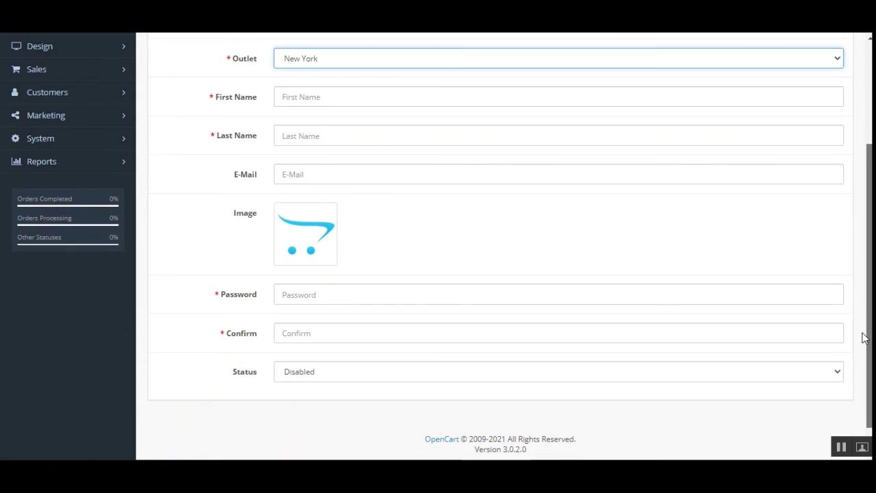
scroll(863, 335, up, 2)
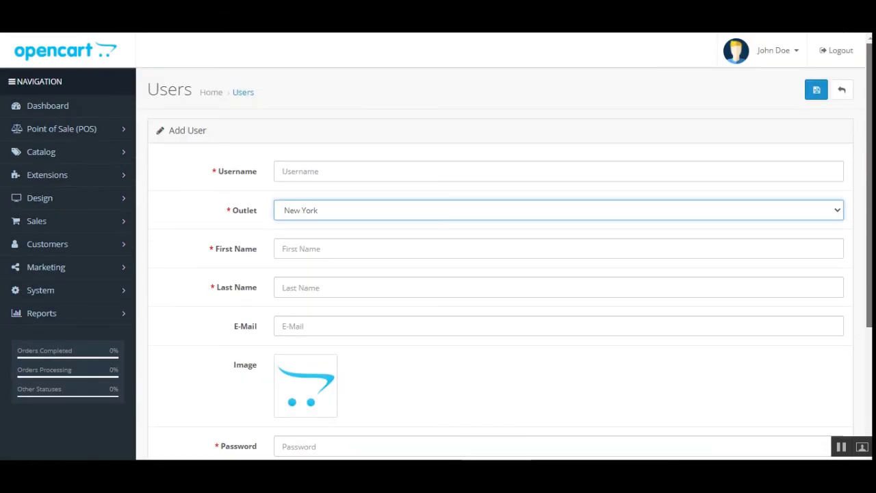
click(520, 170)
click(815, 89)
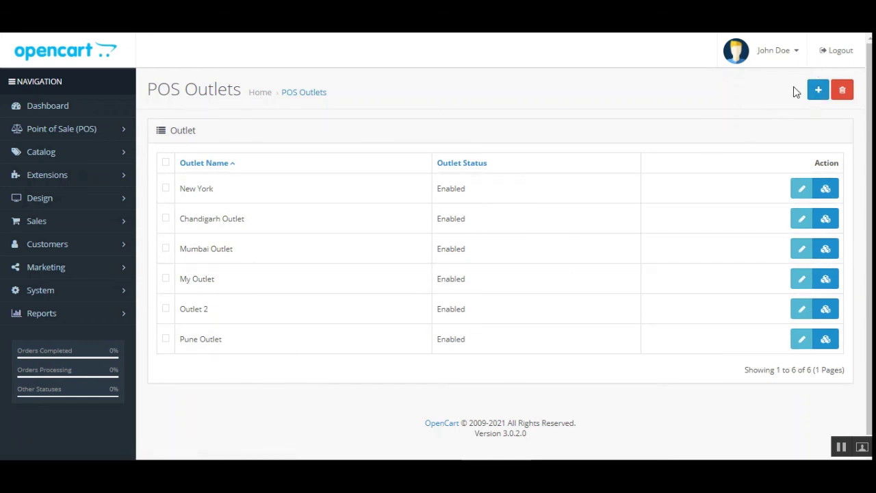
- Open the form for adding a POS outlet and review its name, address, country, zone and status fields
click(816, 92)
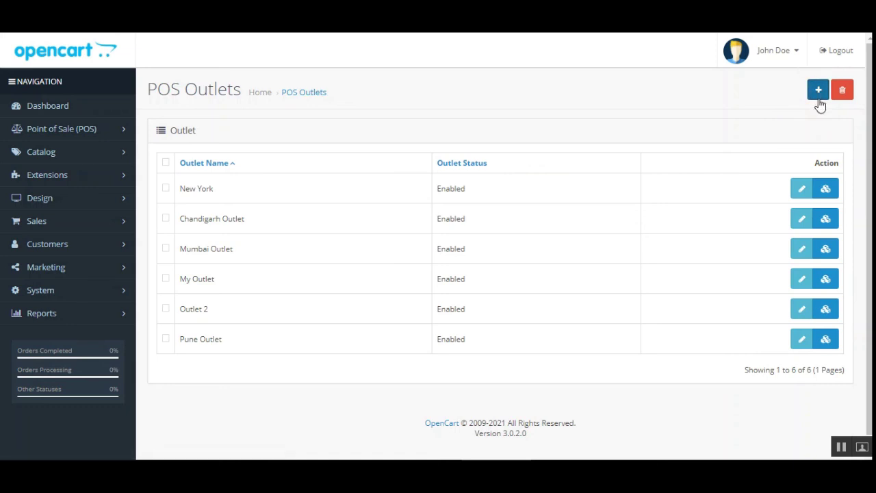
click(817, 91)
scroll(285, 216, down, 2)
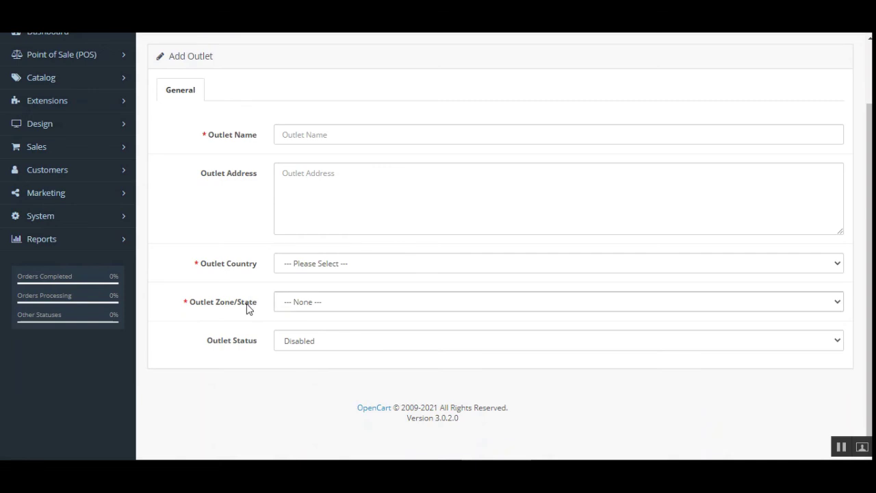
scroll(301, 242, up, 2)
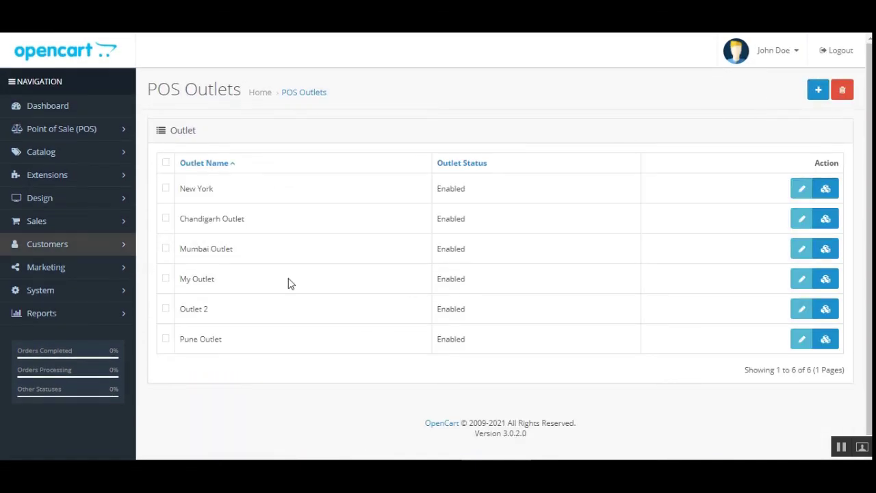
- Expand the Users and Supply Management groups of the Point of Sale navigation to reach POS Suppliers
click(101, 134)
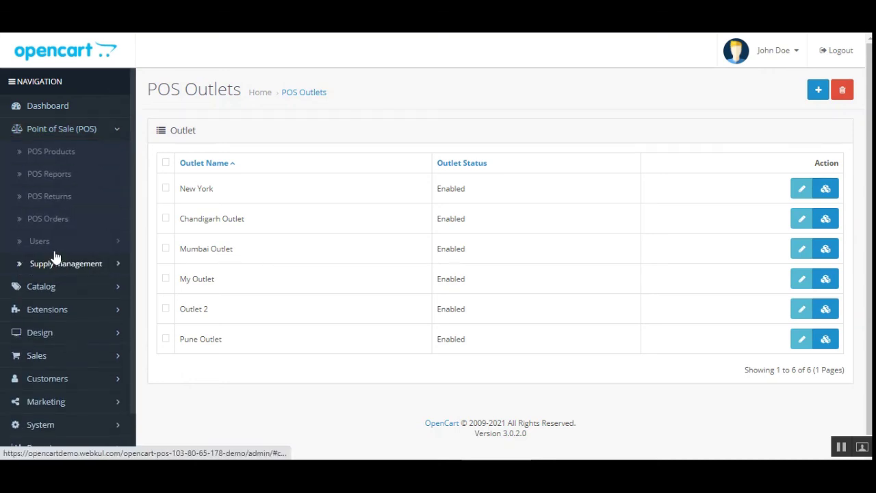
click(58, 245)
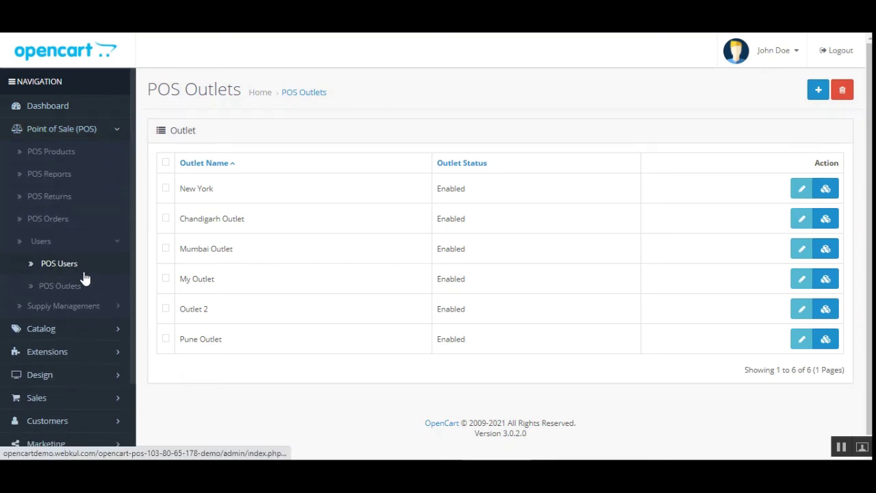
click(74, 313)
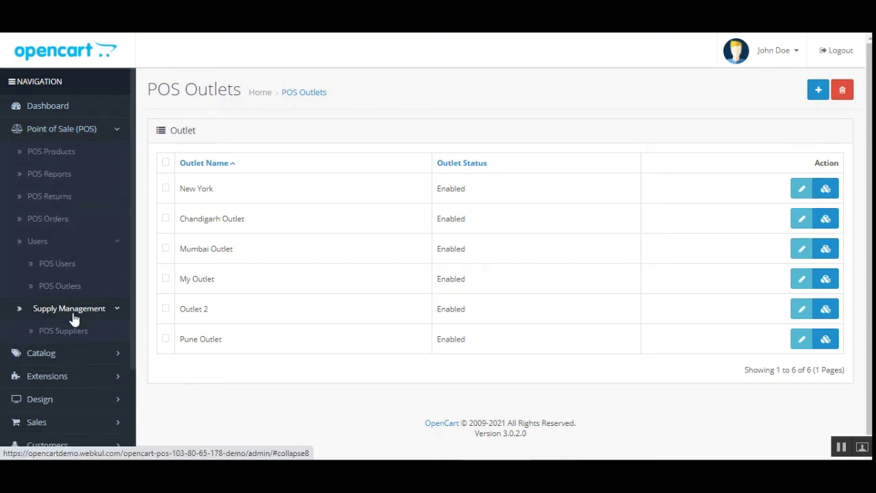